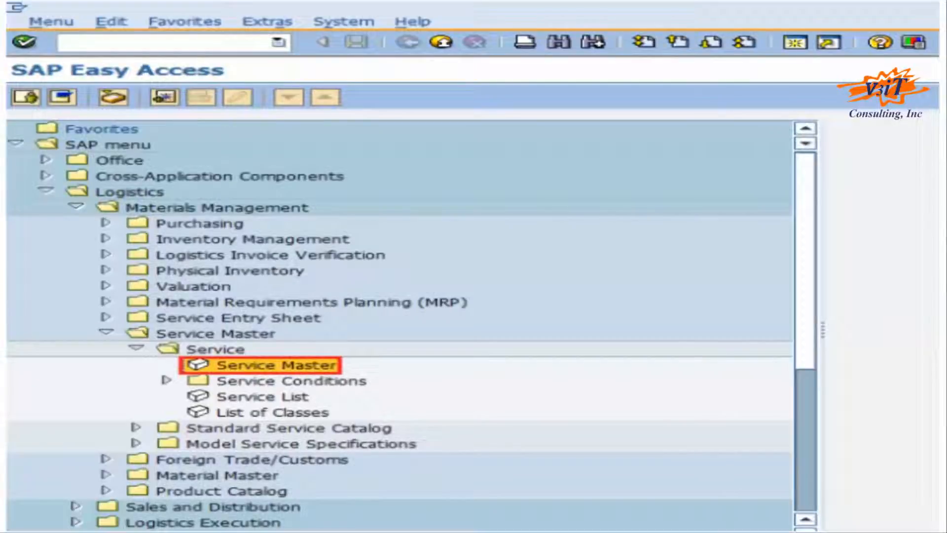
# Open transaction AC03 and start creating a new service master record.
pyautogui.write('AC03')
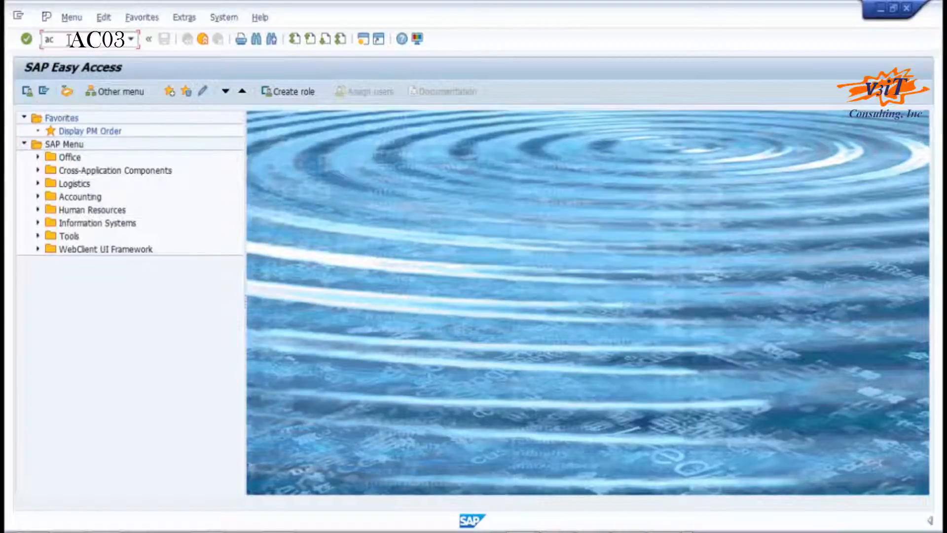
pyautogui.write('3')
pyautogui.press('Return')
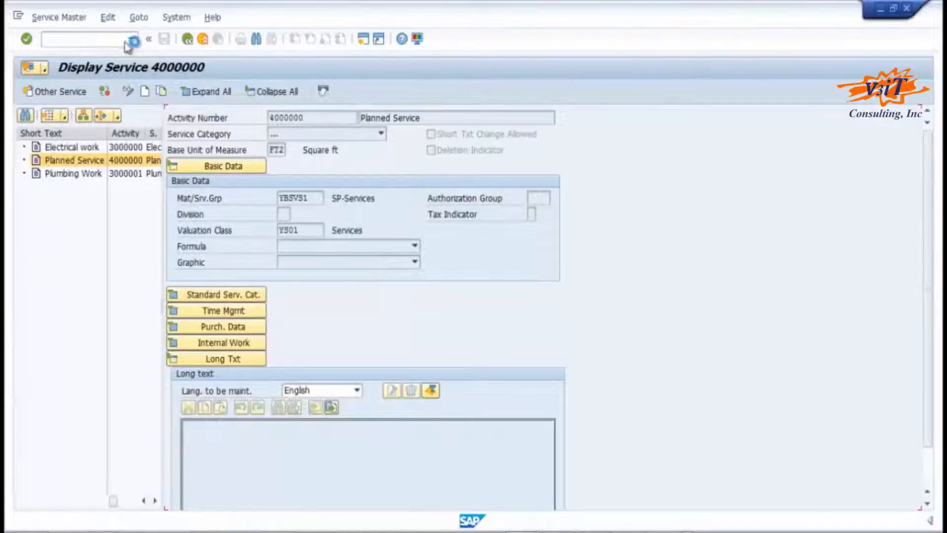
pyautogui.click(144, 93)
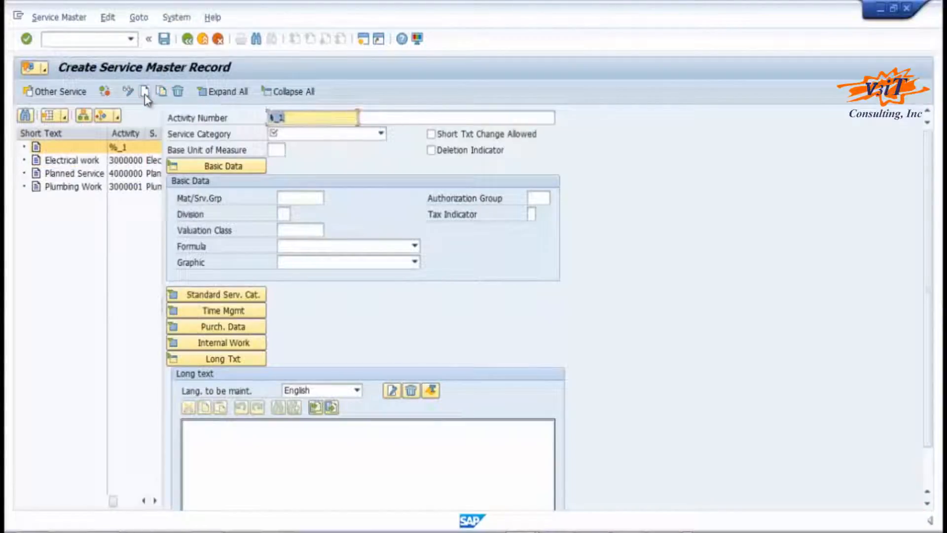
# Set the new service's category to Service: purchasing and its base unit of measure to PC (Piece).
pyautogui.click(381, 134)
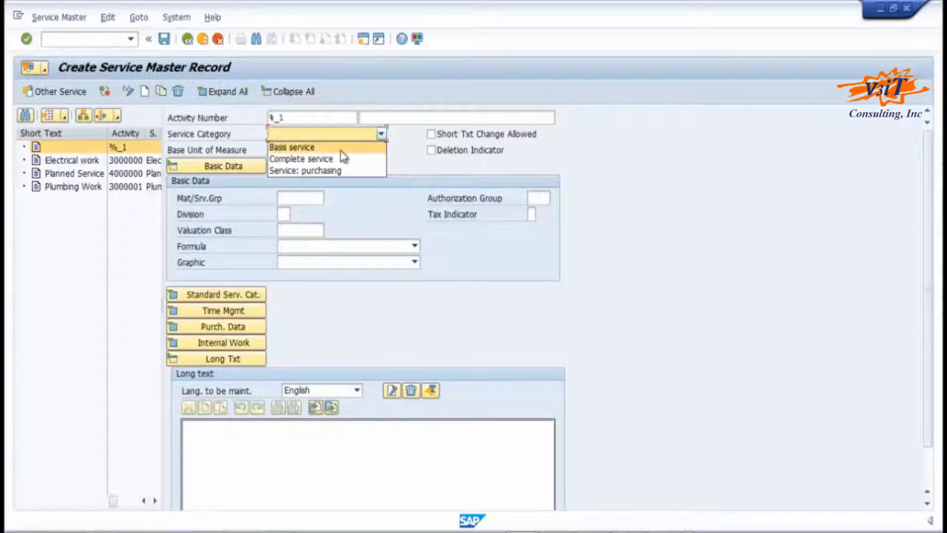
pyautogui.click(328, 171)
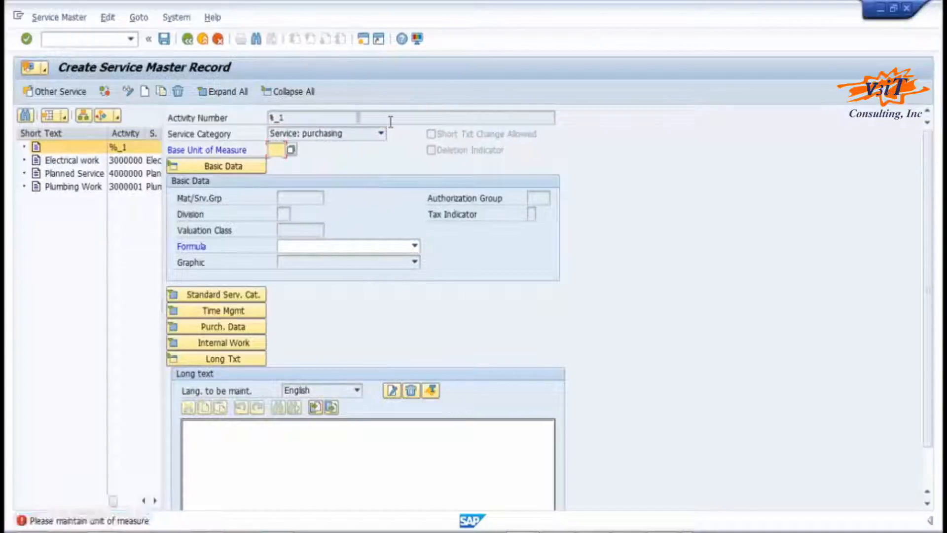
pyautogui.click(290, 152)
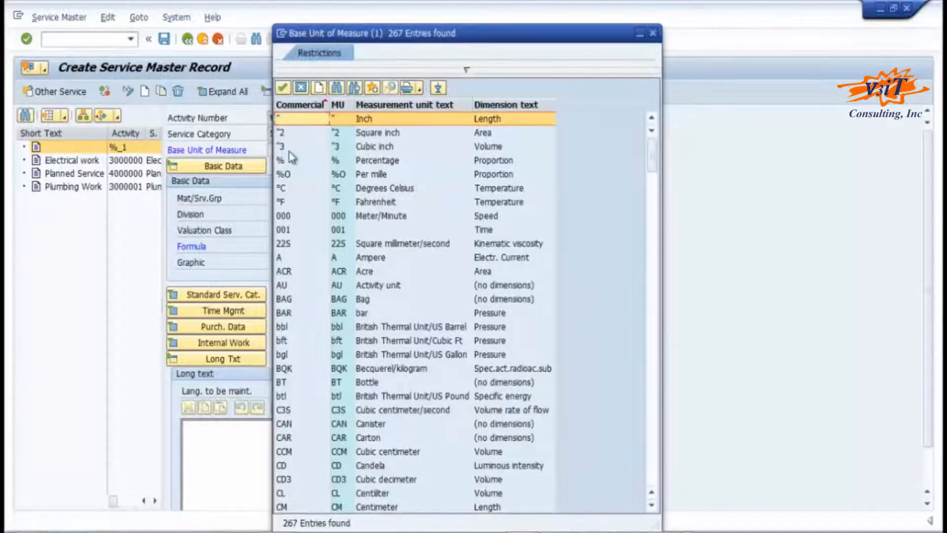
pyautogui.click(653, 354)
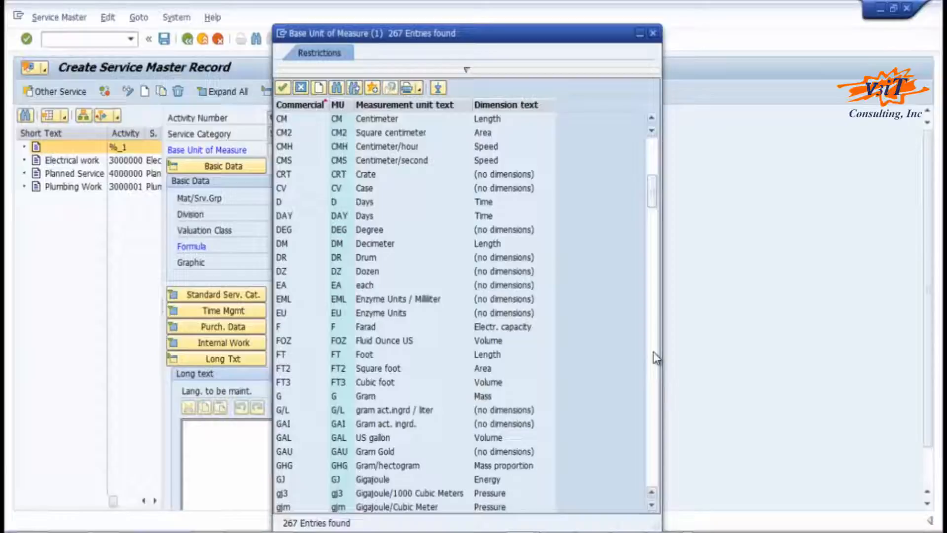
pyautogui.click(653, 354)
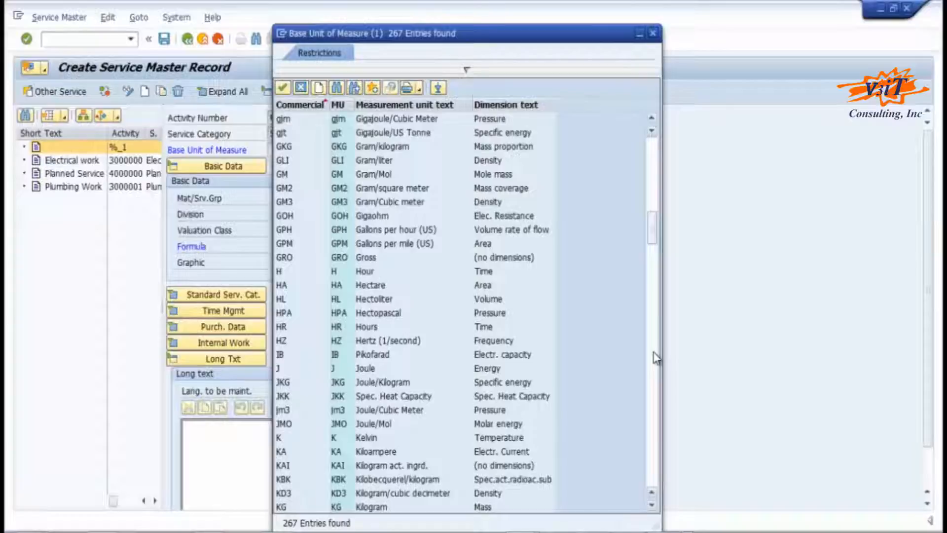
pyautogui.click(653, 353)
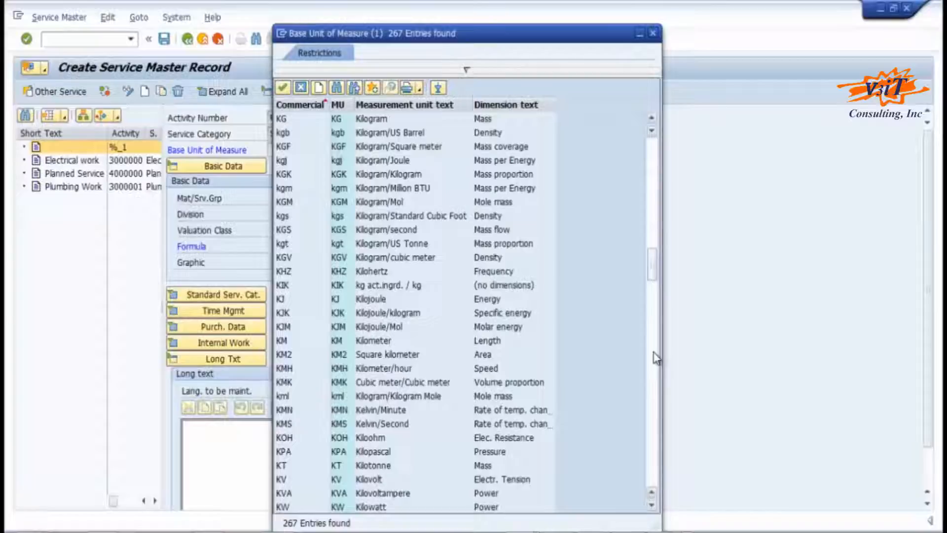
pyautogui.click(654, 353)
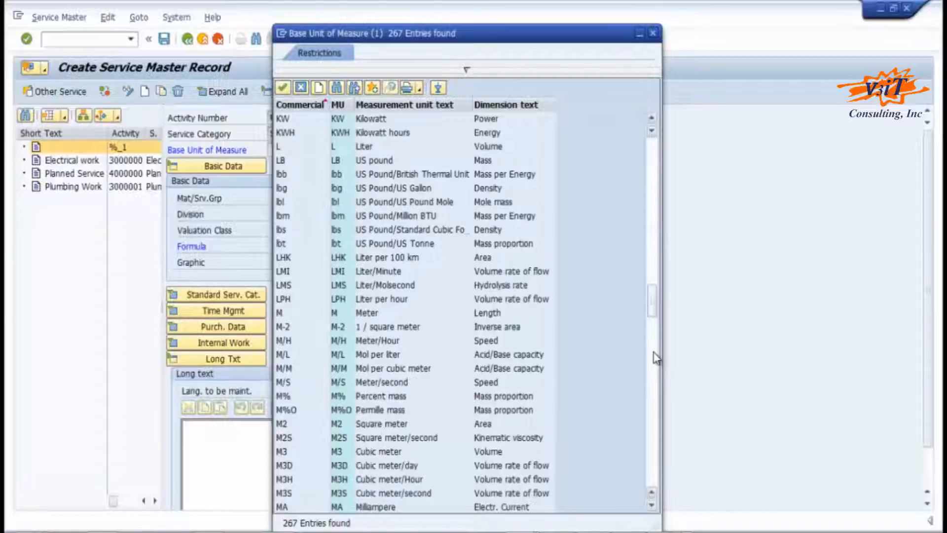
pyautogui.click(654, 374)
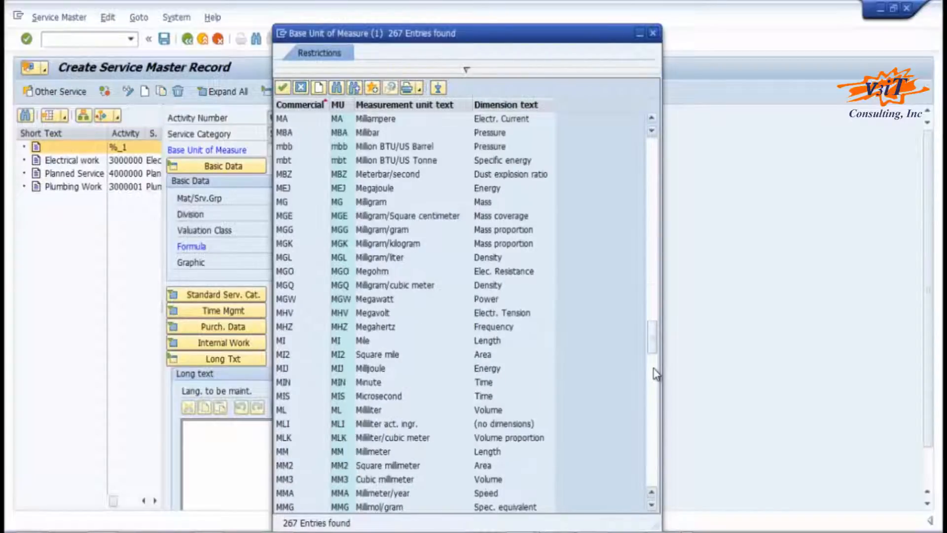
pyautogui.click(653, 369)
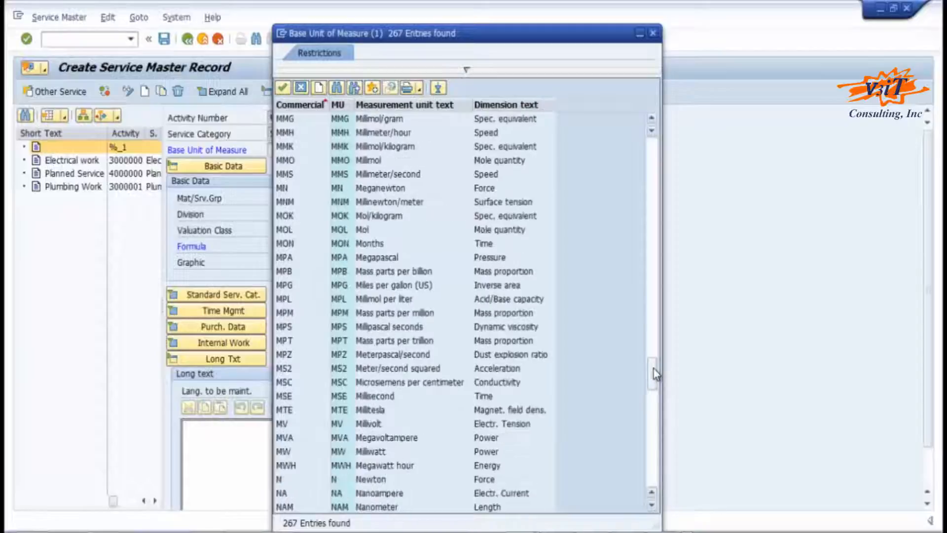
pyautogui.click(651, 419)
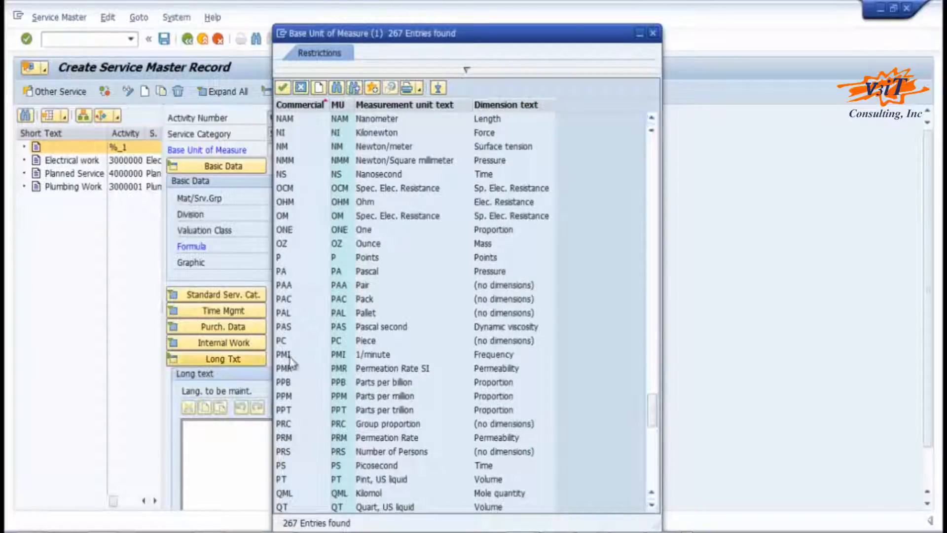
pyautogui.doubleClick(283, 342)
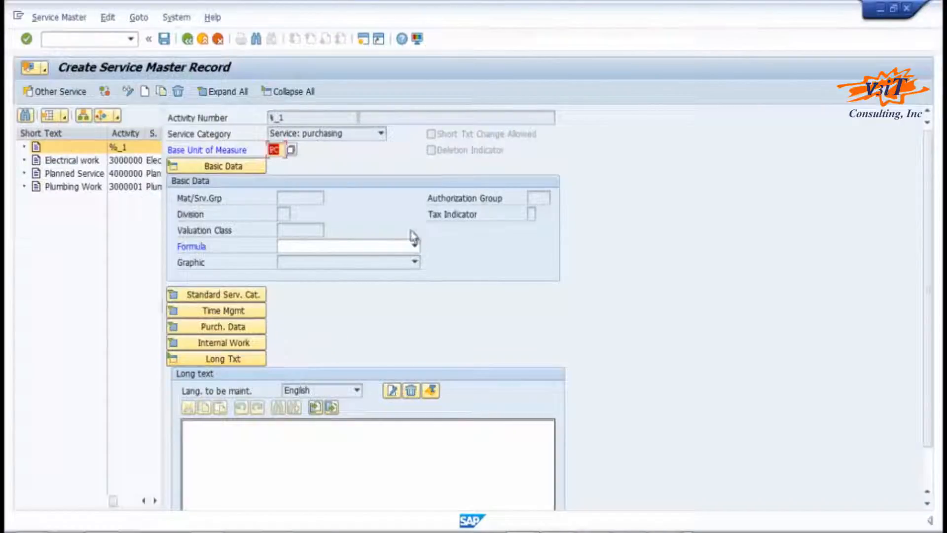
pyautogui.press('Return')
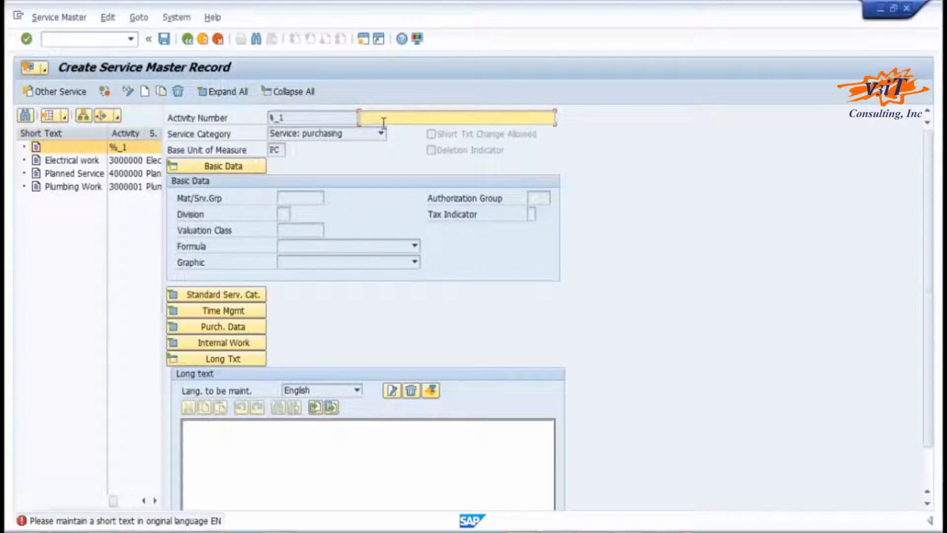
# Enter "Radiography services" as the short text of the new service.
pyautogui.write('radiography services')
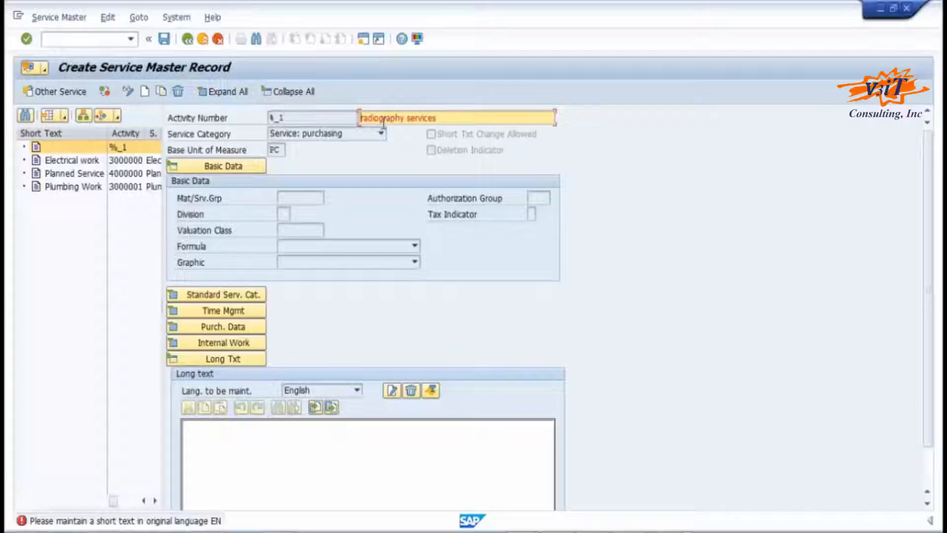
pyautogui.write('R')
pyautogui.press('Delete')
pyautogui.press('Return')
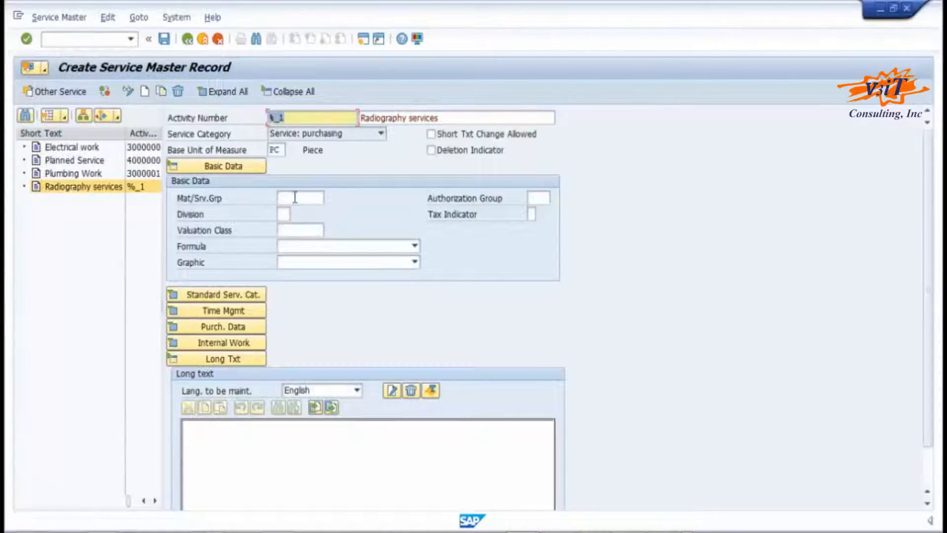
# Assign material/service group YBZ02 to the Radiography services record.
pyautogui.click(295, 197)
pyautogui.click(329, 198)
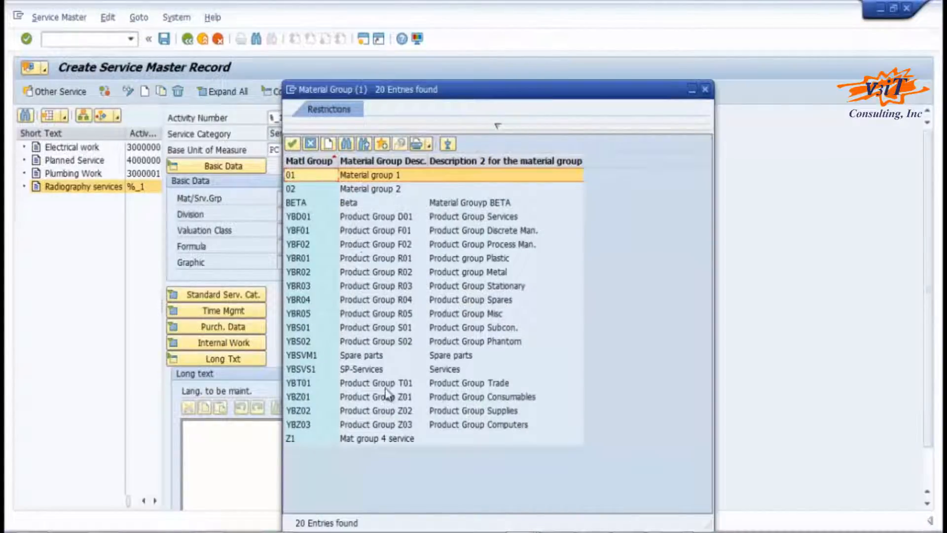
pyautogui.doubleClick(405, 416)
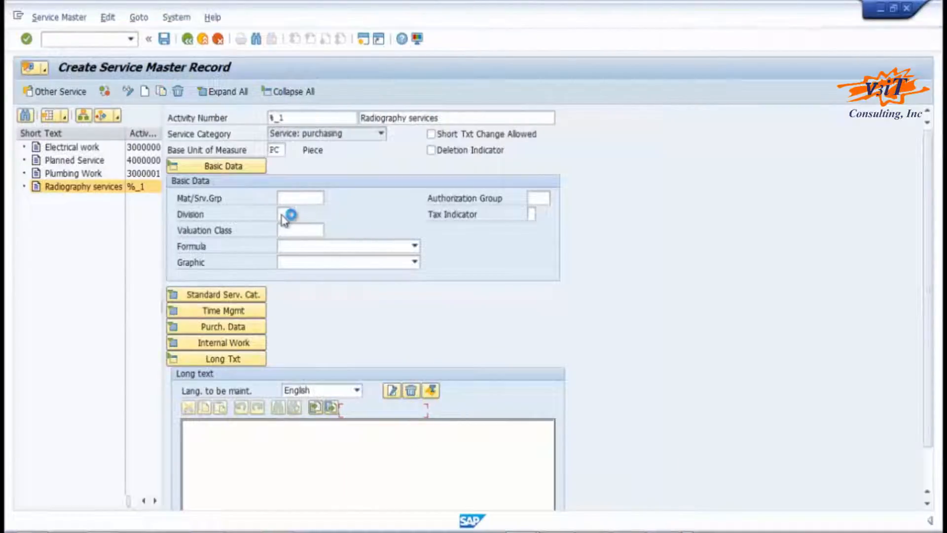
# Set the valuation class to YS01 and save the service master record.
pyautogui.click(297, 230)
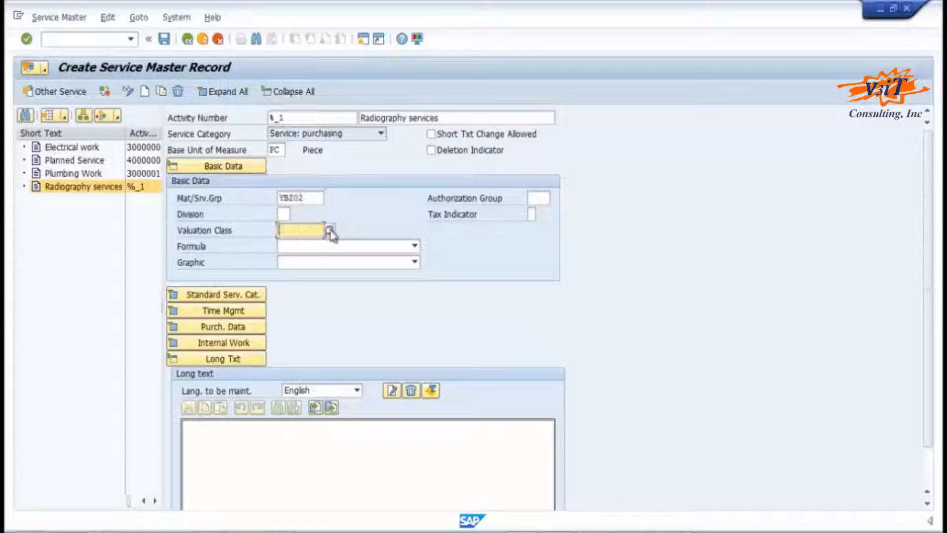
pyautogui.click(329, 231)
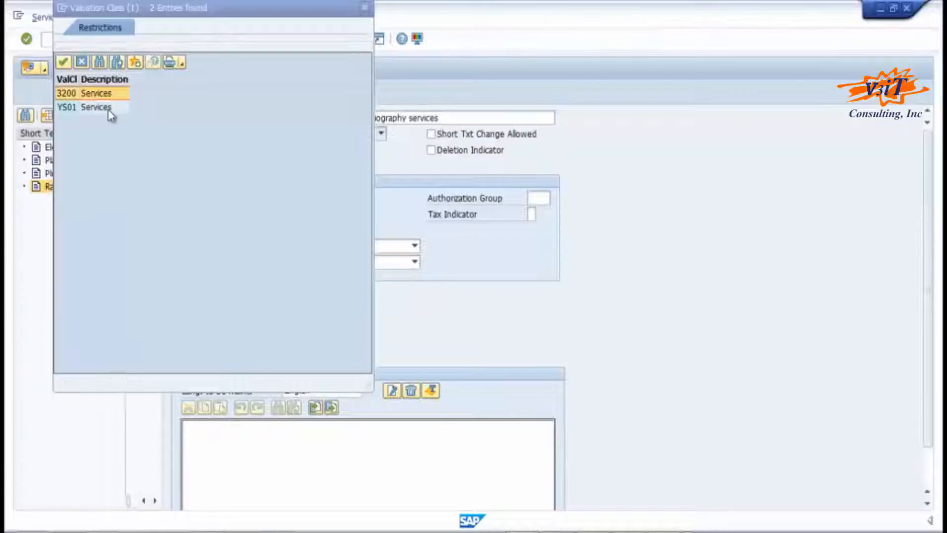
pyautogui.doubleClick(97, 107)
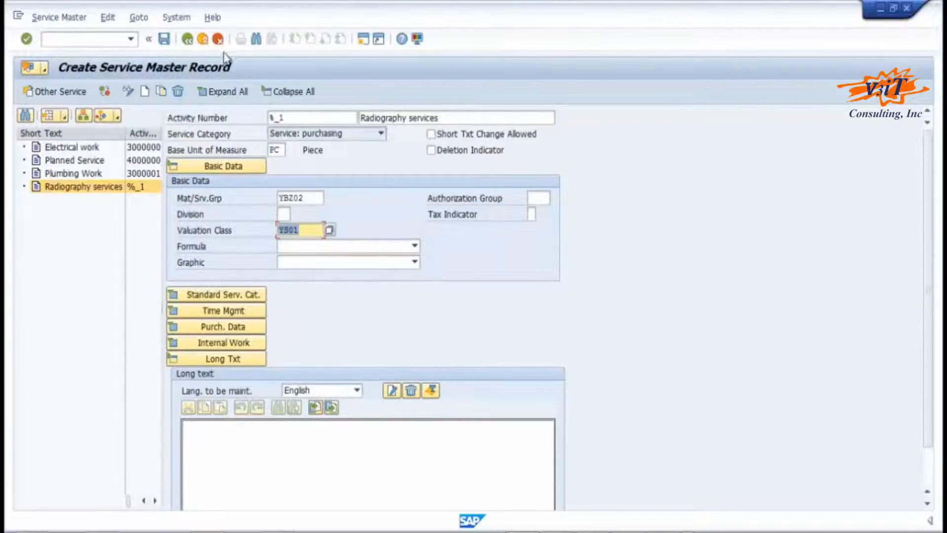
pyautogui.click(164, 40)
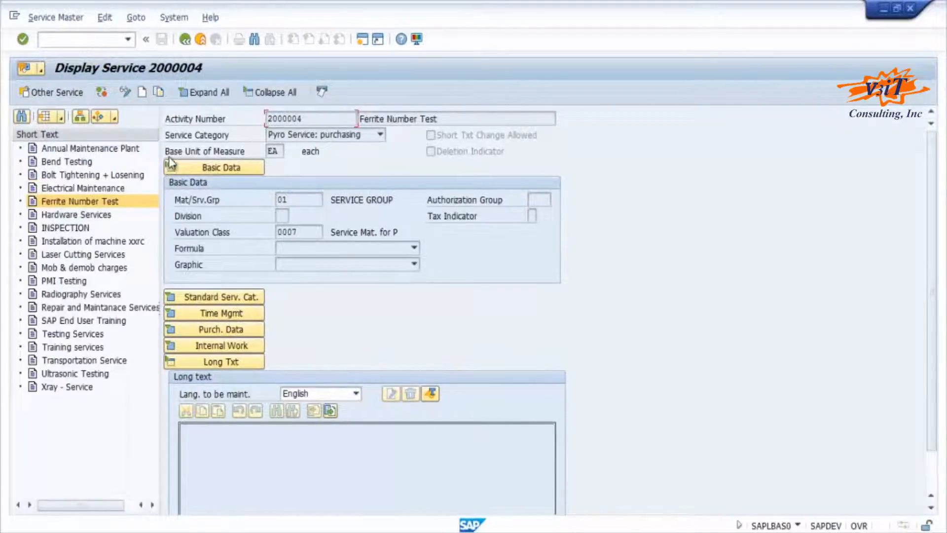
# Display the existing service records Xray - Service, Radiography Services, and Repair and Maintanace Services, and review their details.
pyautogui.click(75, 389)
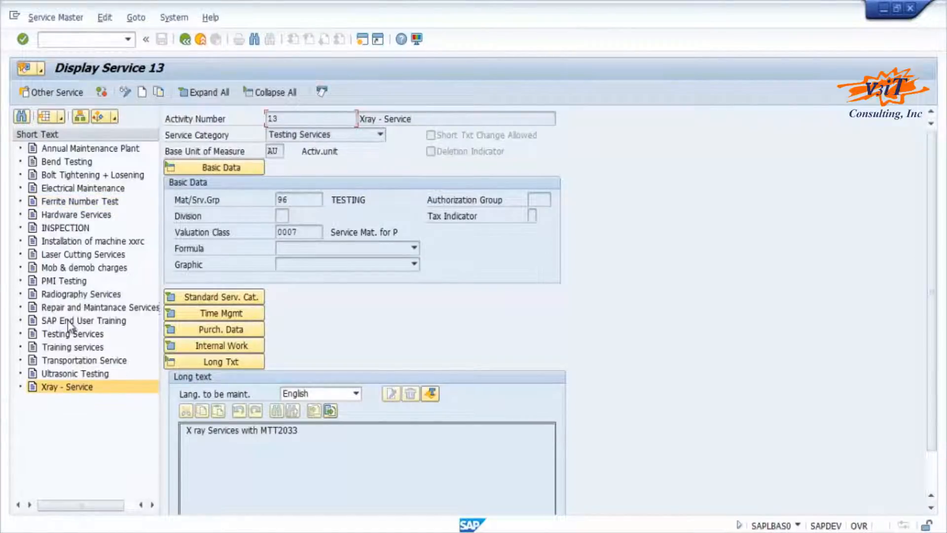
pyautogui.click(70, 295)
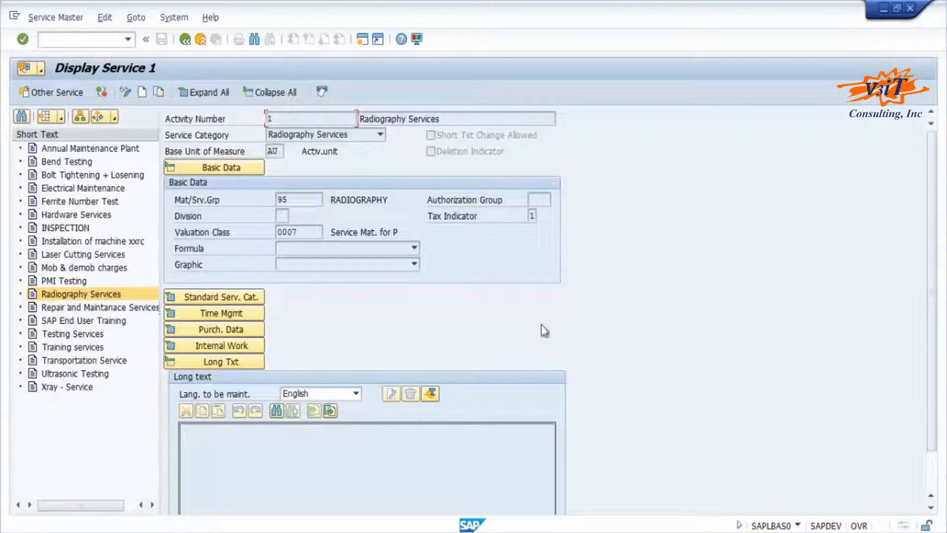
pyautogui.doubleClick(105, 307)
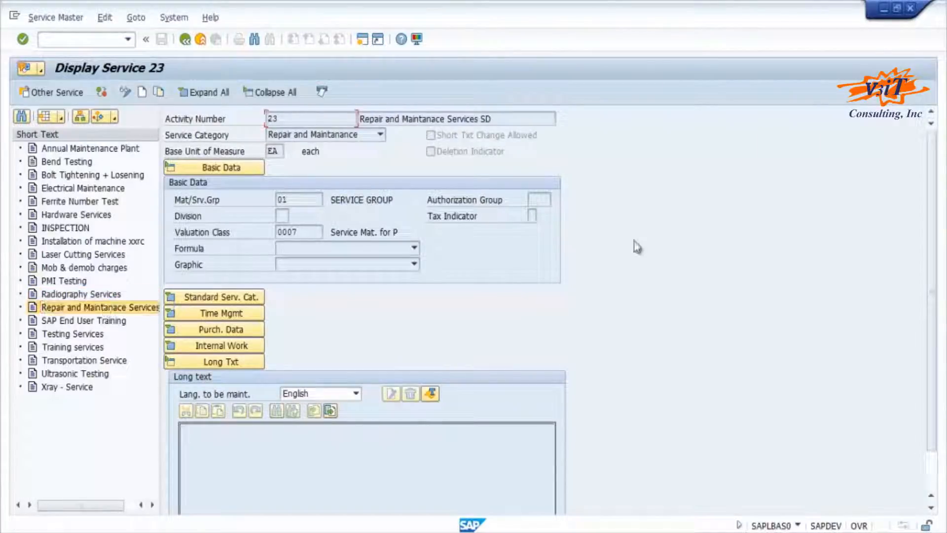
pyautogui.scroll(-1, 936, 403)
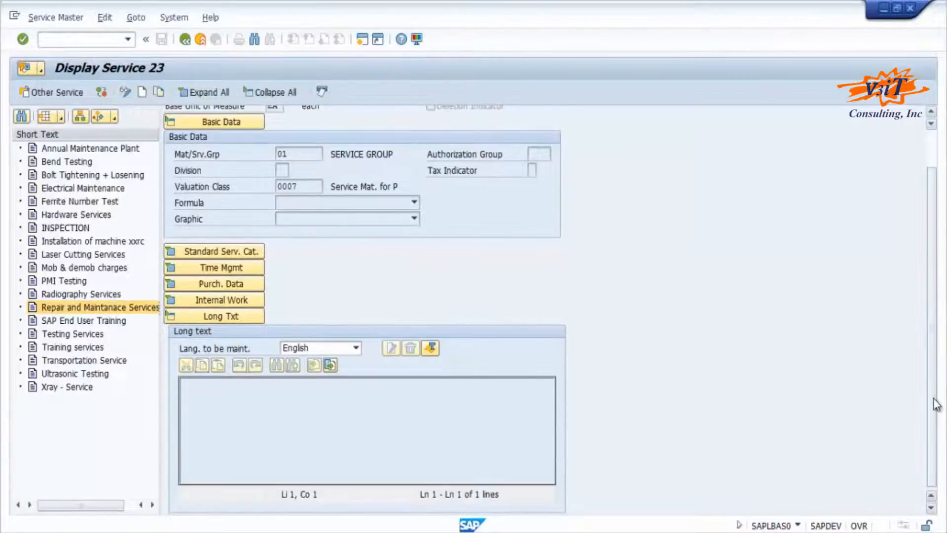
pyautogui.scroll(1, 936, 404)
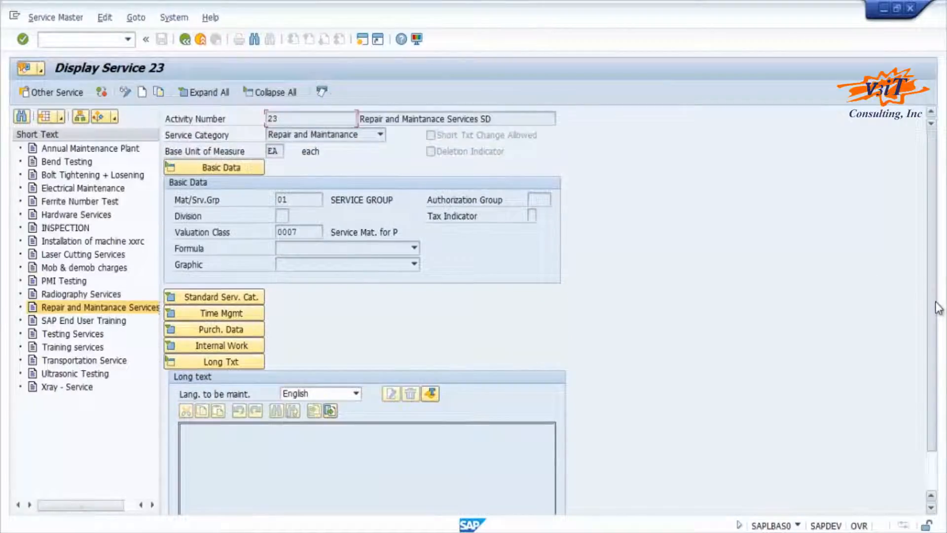
# Expand the purchasing data, time management and standard service catalog sections of the repair and maintenance service record for review.
pyautogui.click(217, 330)
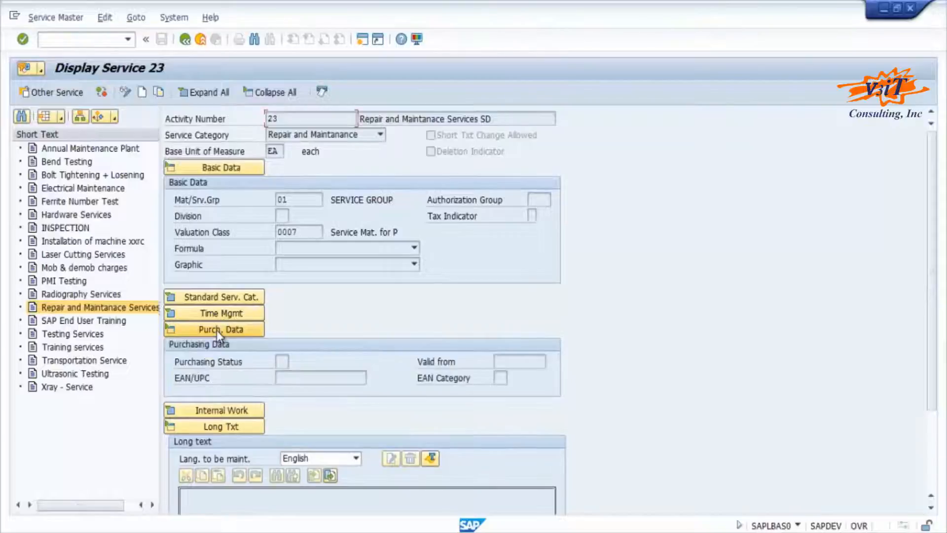
pyautogui.click(213, 302)
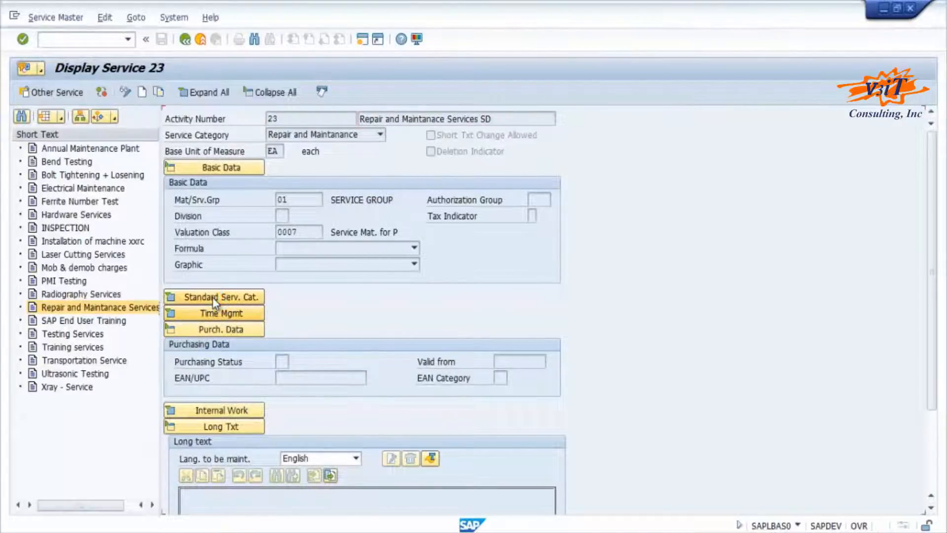
pyautogui.click(212, 298)
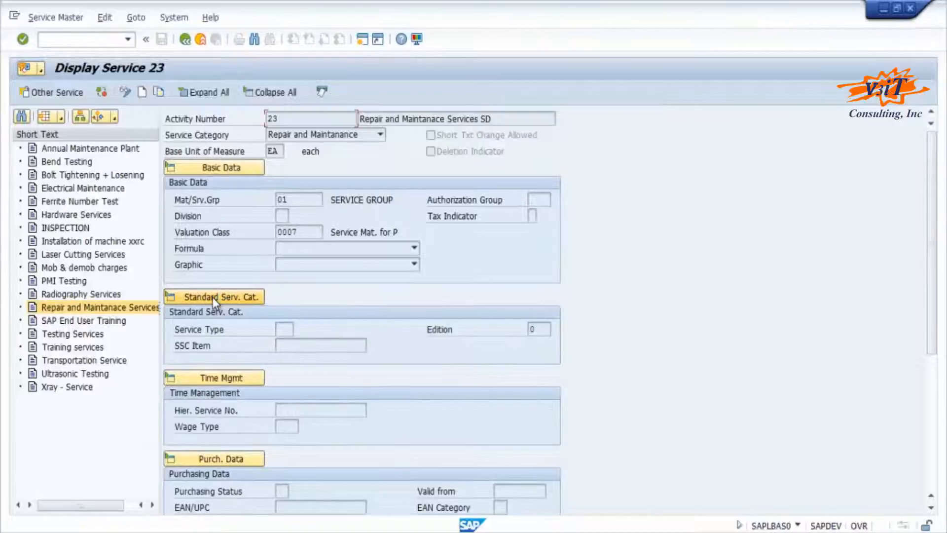
pyautogui.moveTo(932, 328); pyautogui.dragTo(946, 294)
# Open transaction ME21N in place of the current one and set the purchase order type to Service PO.
pyautogui.click(63, 38)
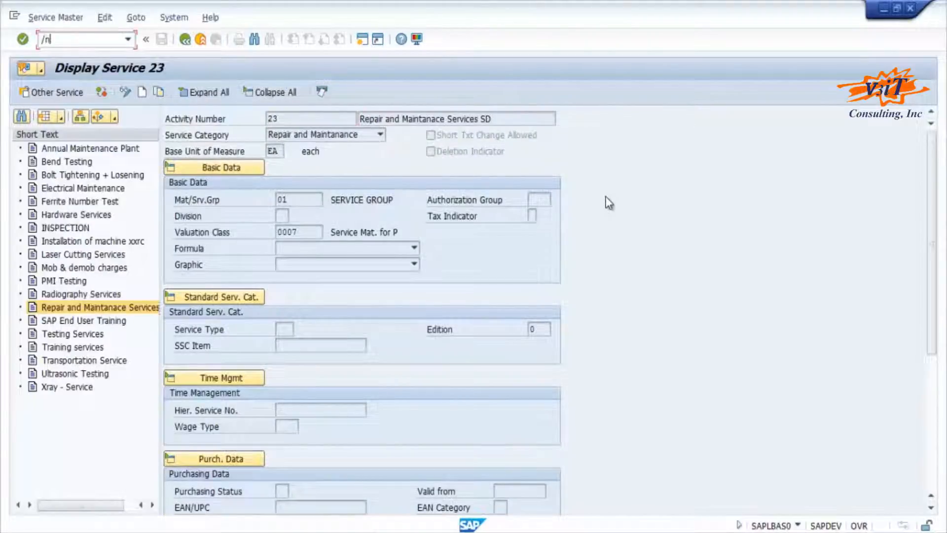
pyautogui.write('/nme21n')
pyautogui.press('Return')
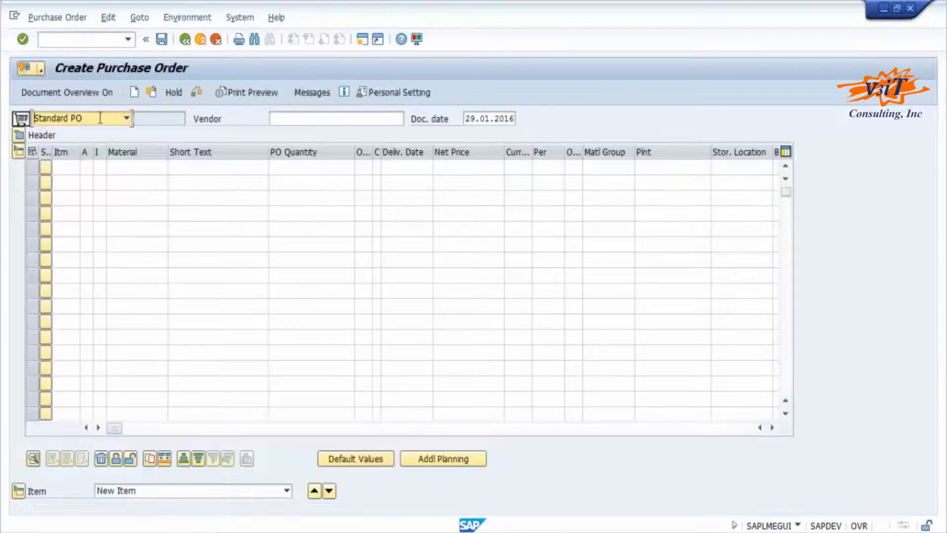
pyautogui.click(127, 120)
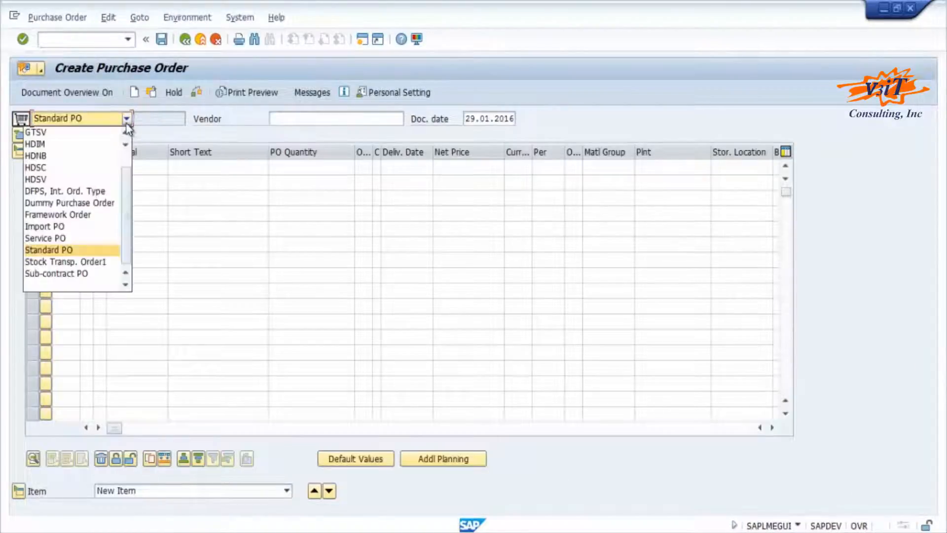
pyautogui.click(64, 239)
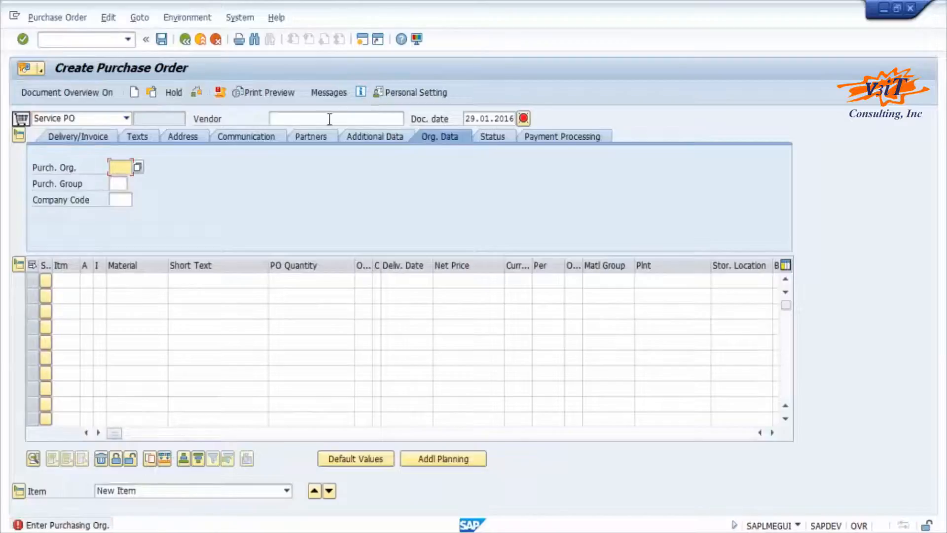
# Enter purchasing organization 1000, purchasing group 100 and company code 1000, and assign the first suggested vendor to the purchase order.
pyautogui.write('1000')
pyautogui.press('Tab')
pyautogui.write('100')
pyautogui.press('Tab')
pyautogui.write('1000')
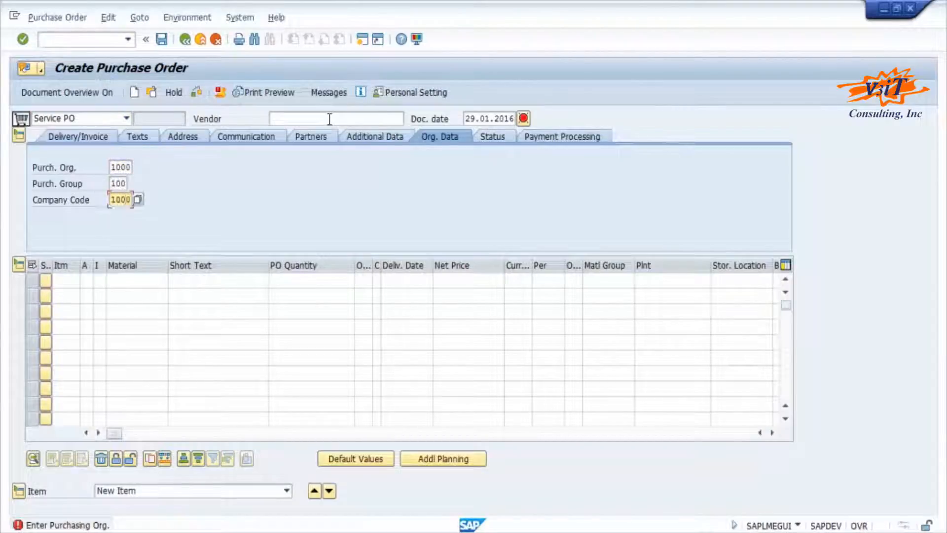
pyautogui.click(305, 118)
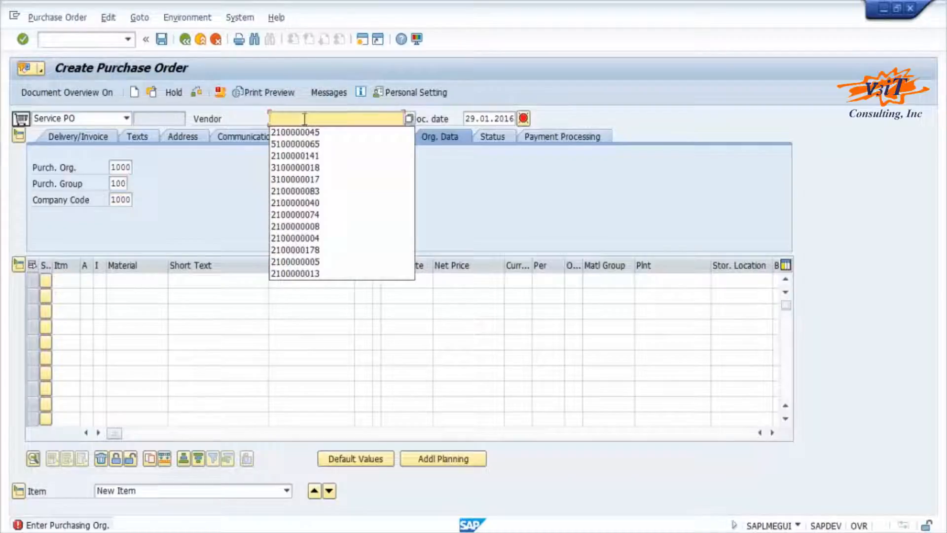
pyautogui.click(301, 132)
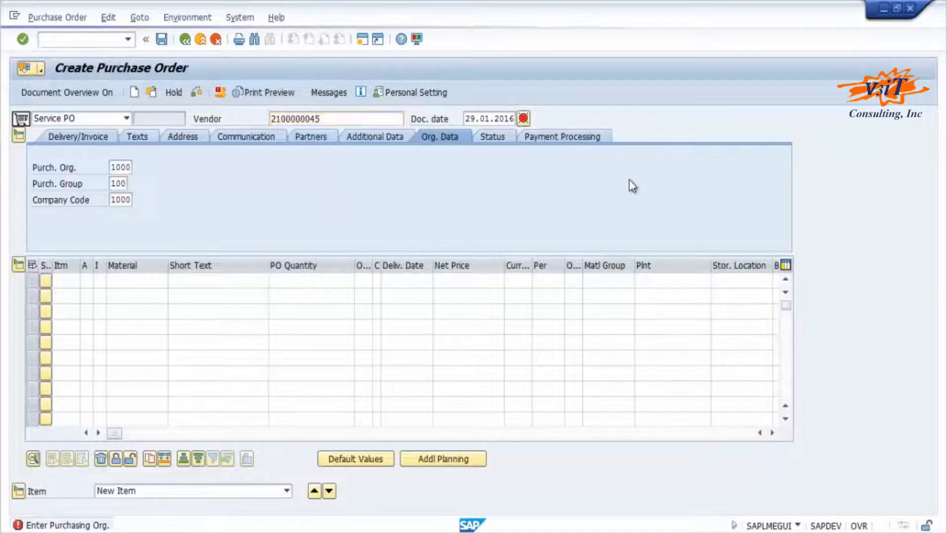
pyautogui.press('Return')
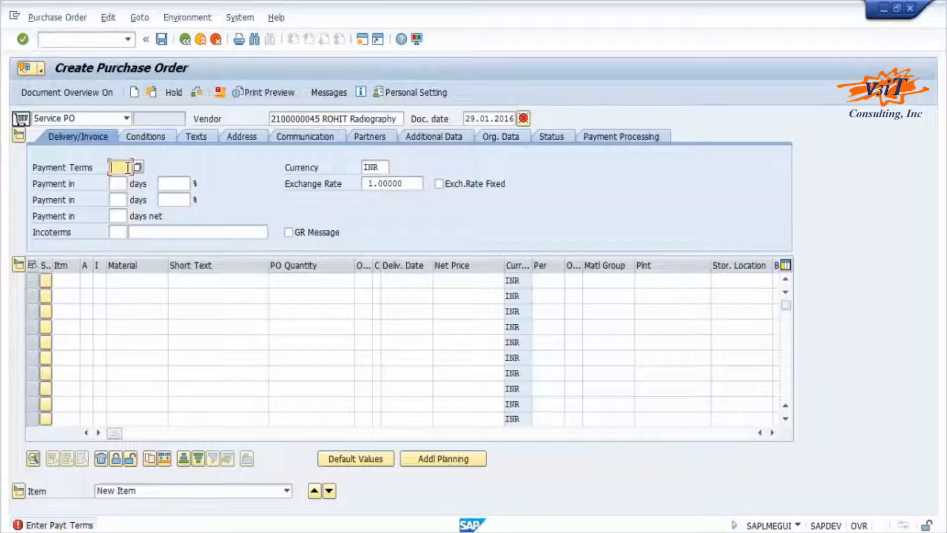
# Set the payment terms to P006 with payment in 45 days, and the Incoterms to FOR, Free on road.
pyautogui.click(127, 167)
pyautogui.click(129, 182)
pyautogui.click(124, 229)
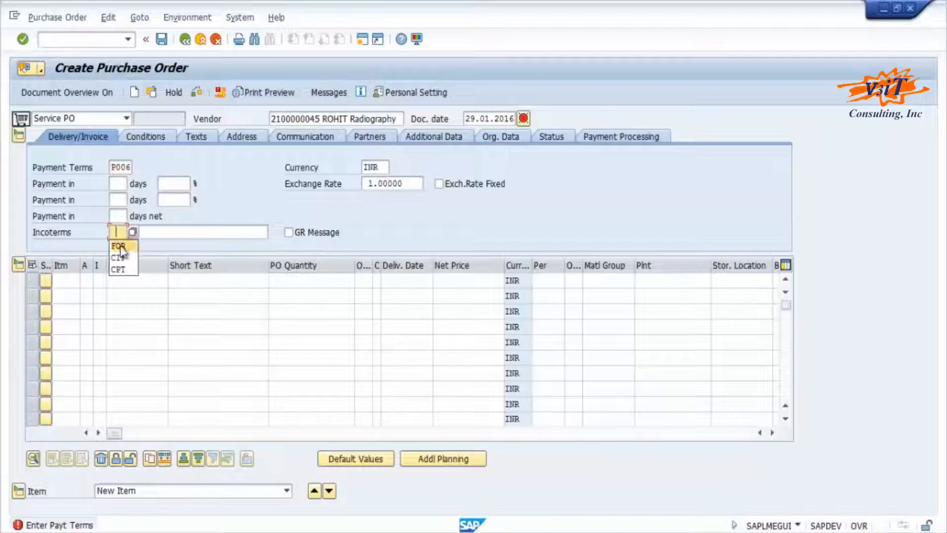
pyautogui.click(118, 246)
pyautogui.click(167, 232)
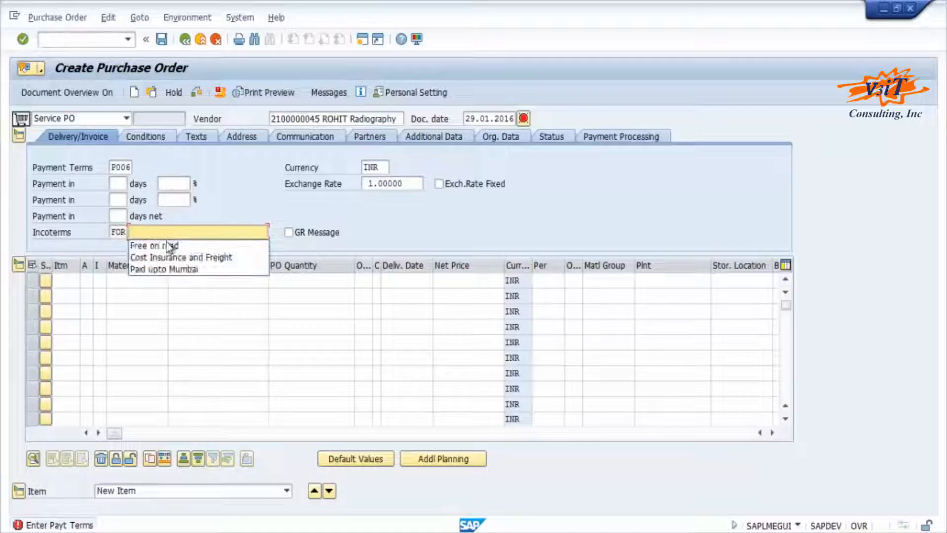
pyautogui.click(165, 245)
pyautogui.write('45')
pyautogui.press('Return')
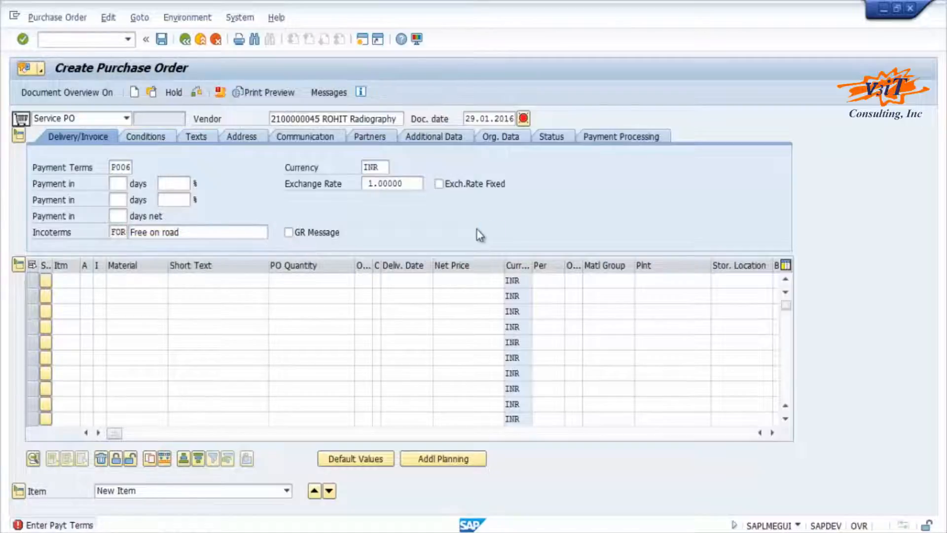
# Set the first order item's category to D (Service) and its account assignment category to K (Cost center).
pyautogui.click(102, 280)
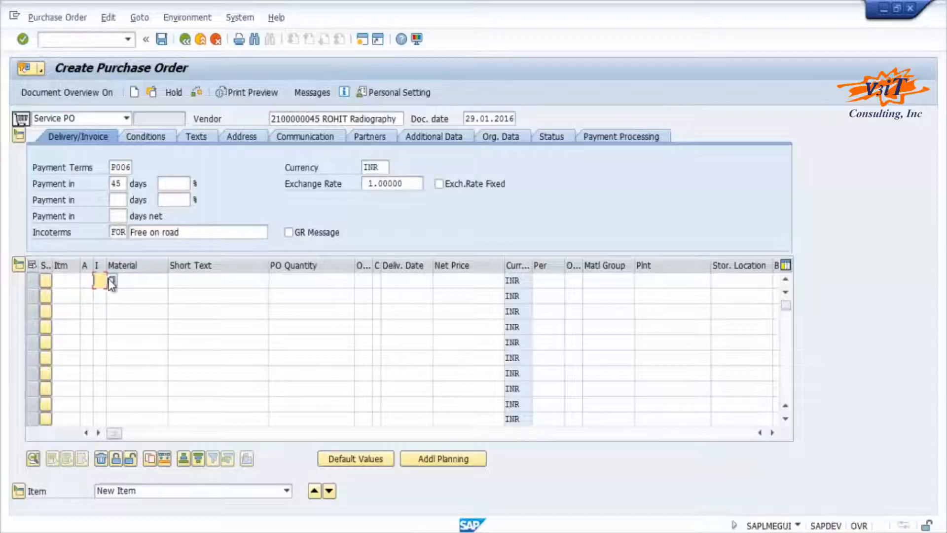
pyautogui.click(111, 281)
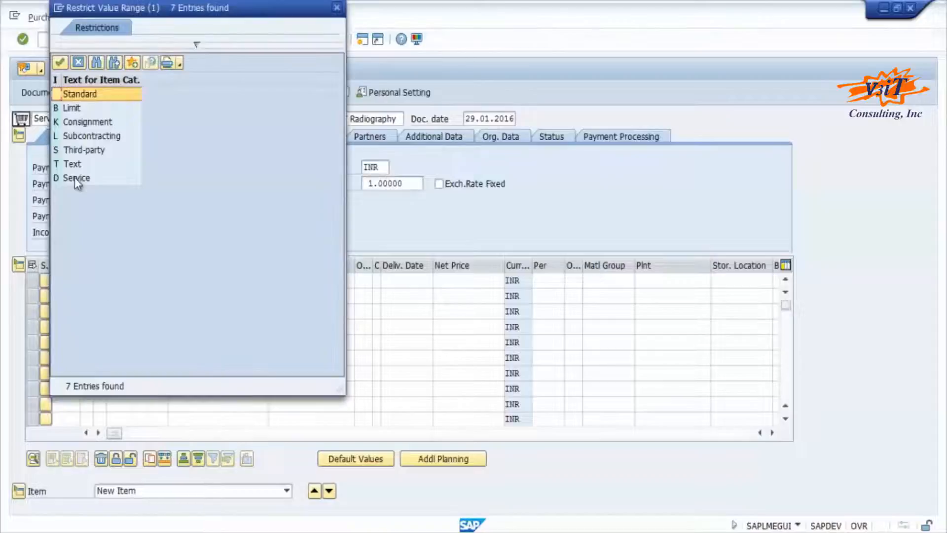
pyautogui.doubleClick(75, 177)
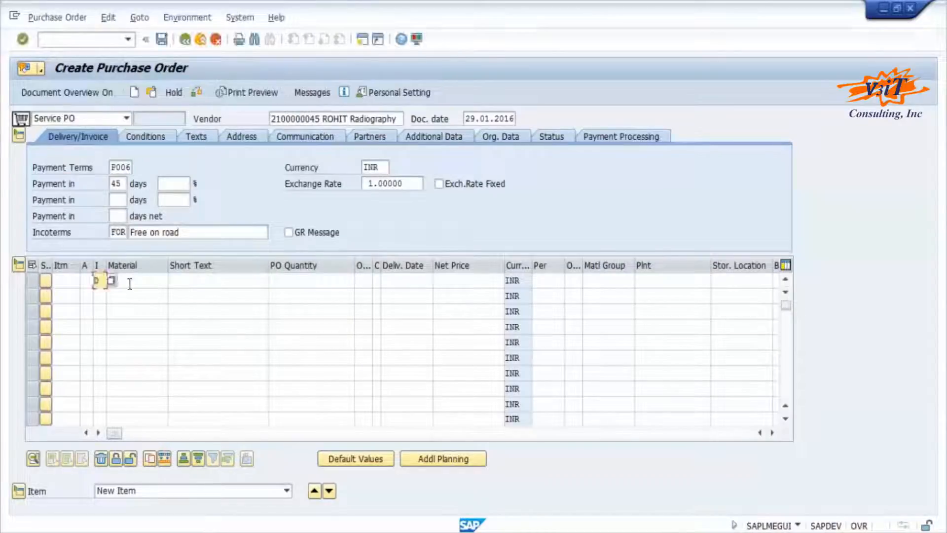
pyautogui.click(87, 282)
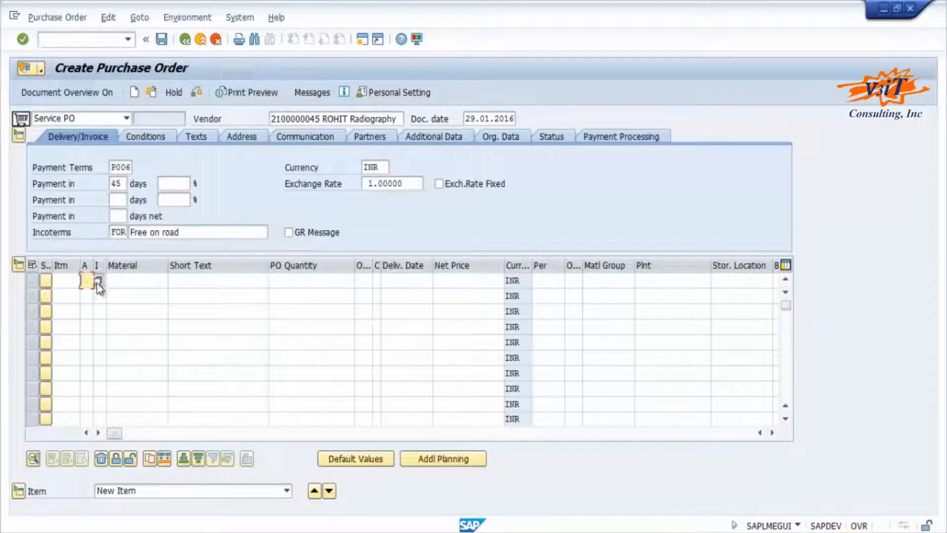
pyautogui.click(98, 282)
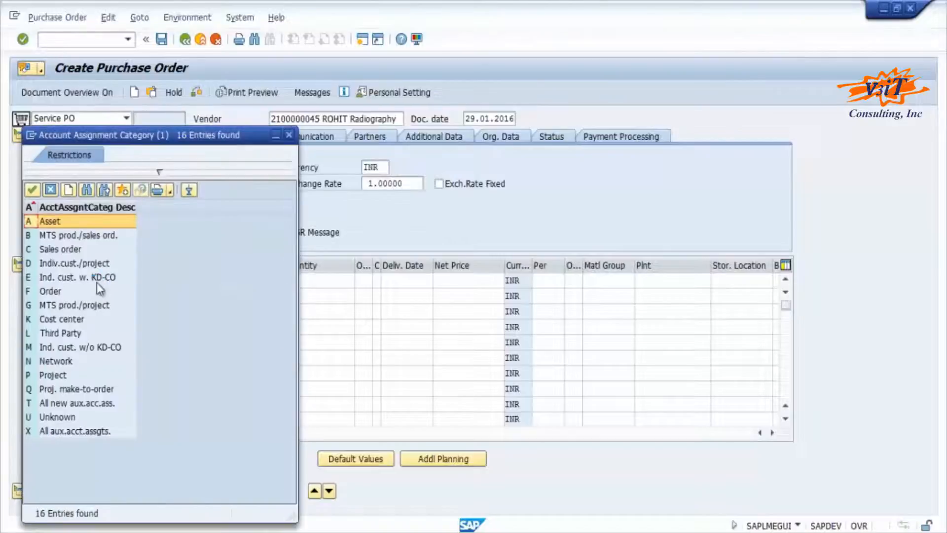
pyautogui.doubleClick(81, 319)
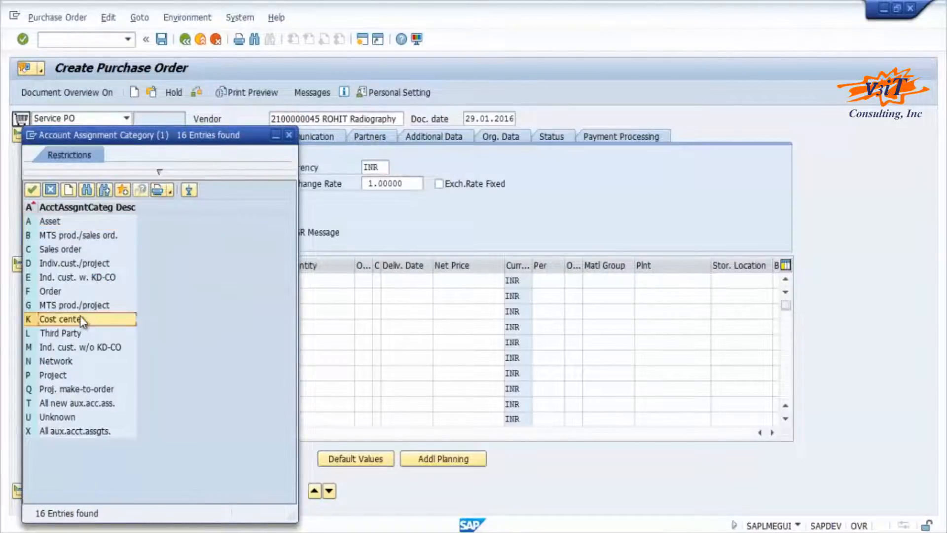
# Enter "Radiography services" as the short text of the first order item.
pyautogui.click(147, 280)
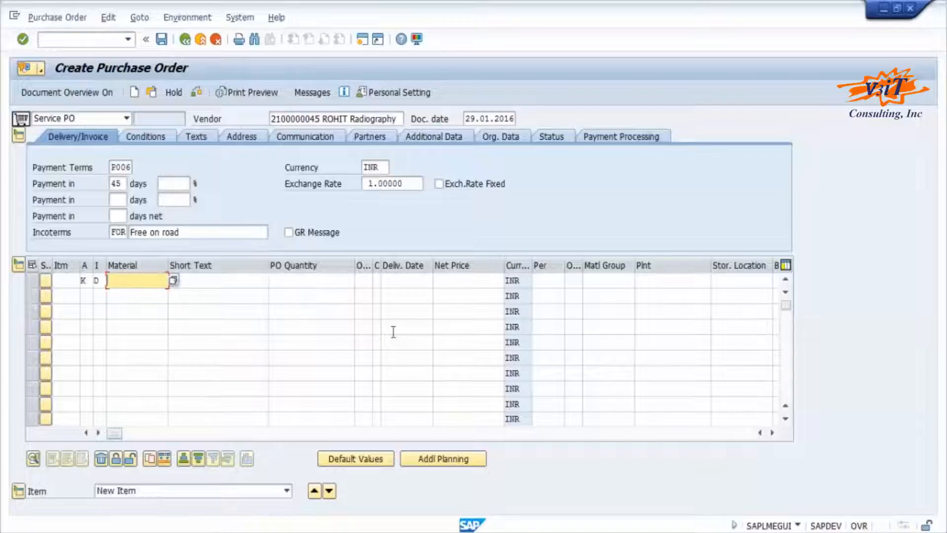
pyautogui.write('1')
pyautogui.press('Return')
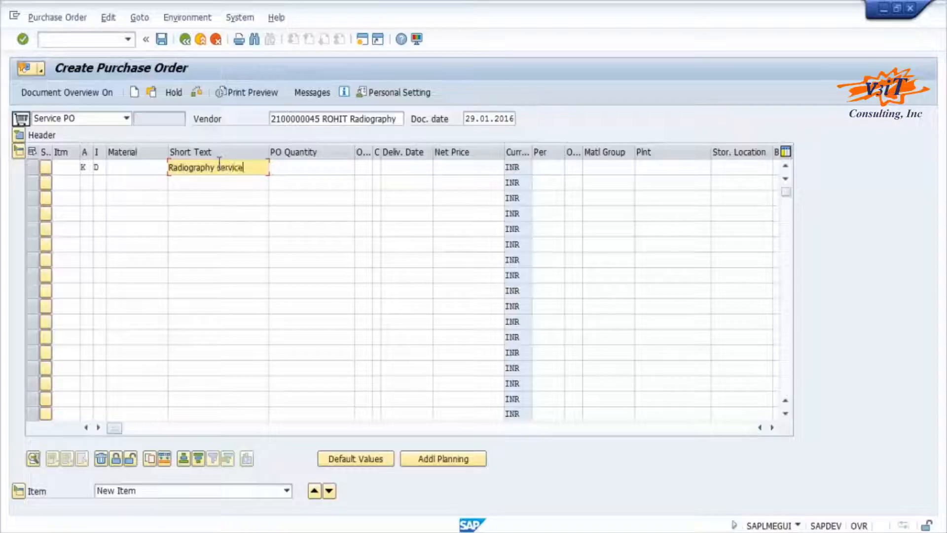
pyautogui.write('s')
pyautogui.press('Return')
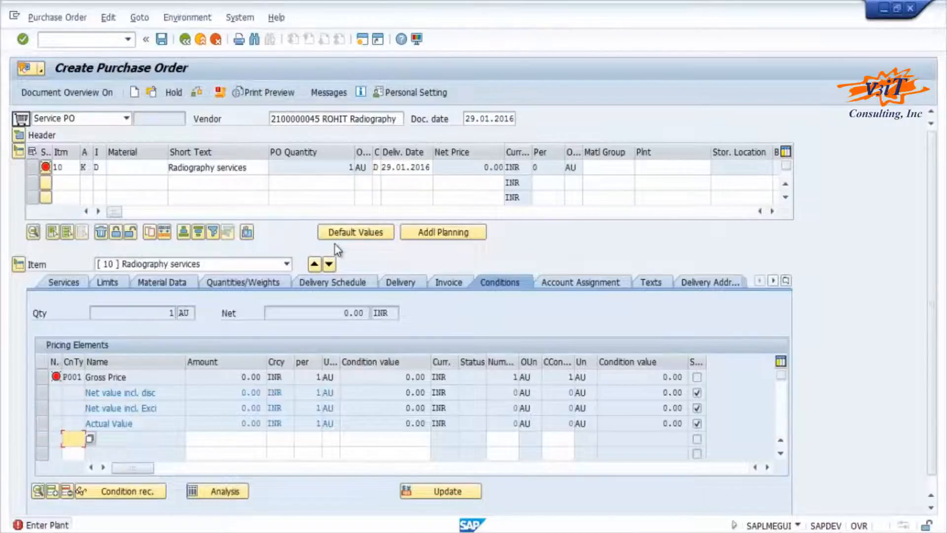
# Set item 10's plant to 1000 and its material group to 01 SERVICE GROUP.
pyautogui.click(64, 282)
pyautogui.click(656, 169)
pyautogui.write('1000')
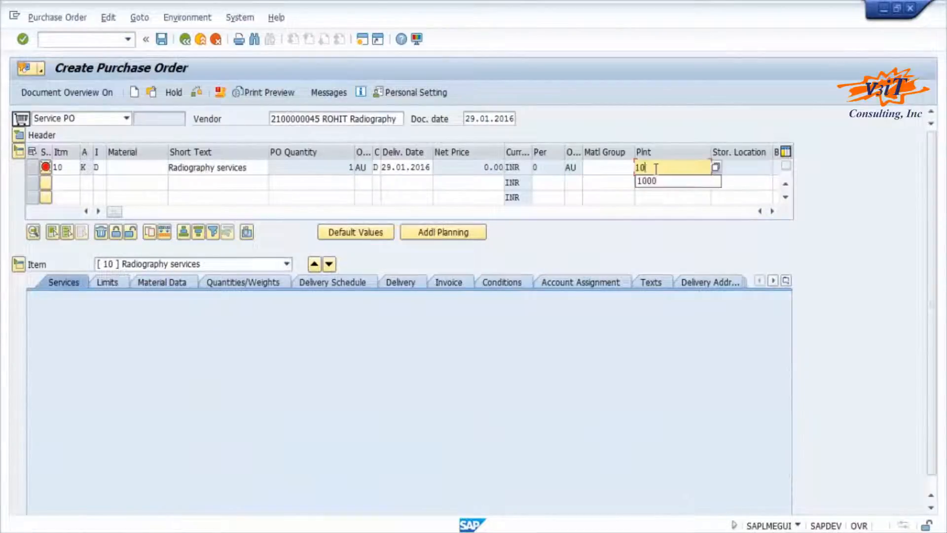
pyautogui.click(621, 168)
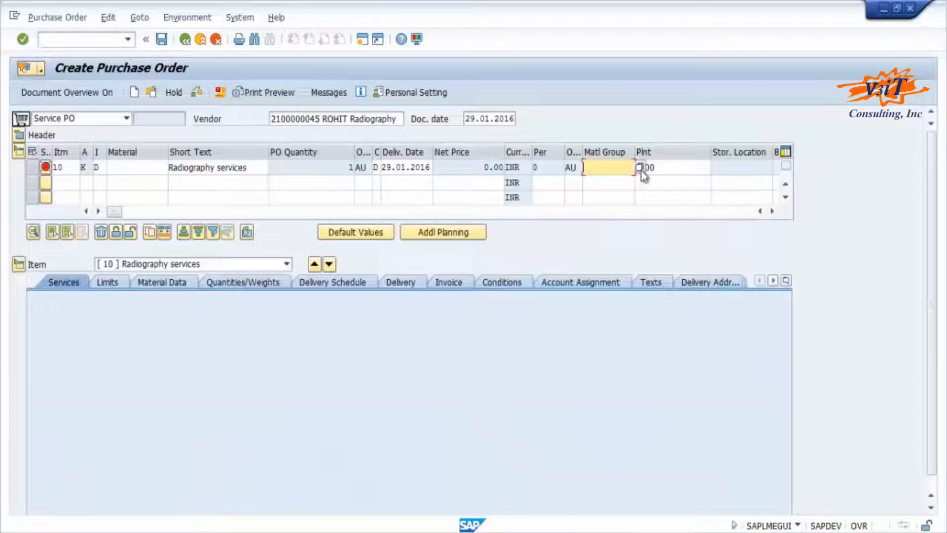
pyautogui.click(640, 168)
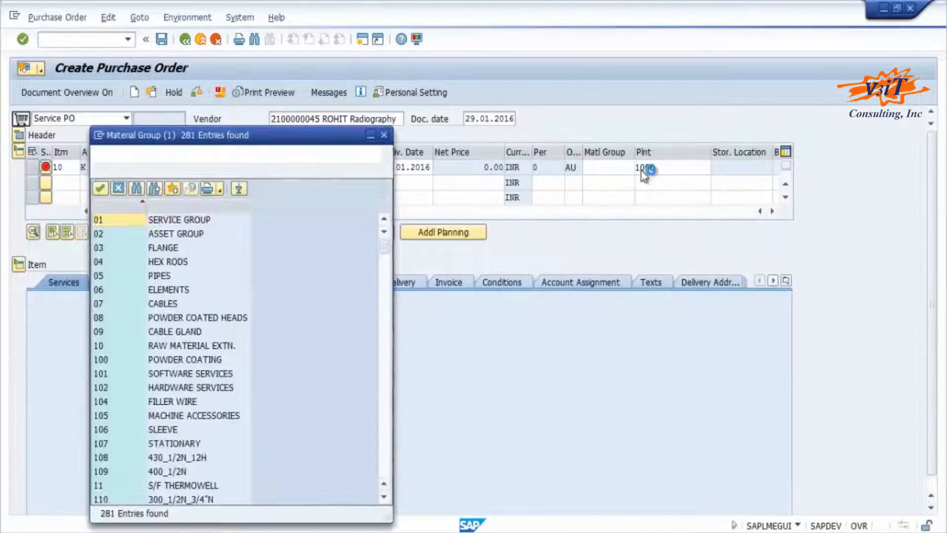
pyautogui.doubleClick(200, 221)
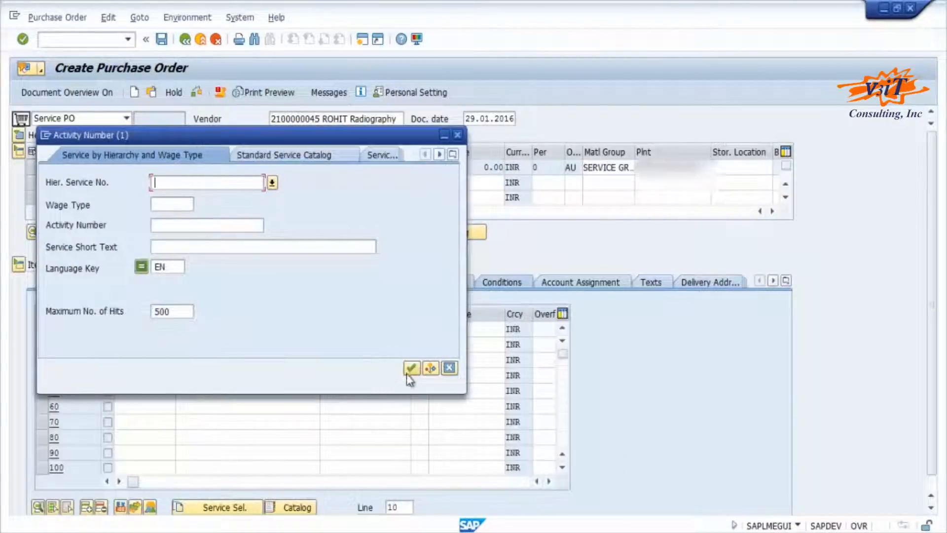
# Try to find the service by hierarchy and wage type, first with the short text *Radio* and again without it.
pyautogui.click(205, 248)
pyautogui.write('*Radio*')
pyautogui.press('Return')
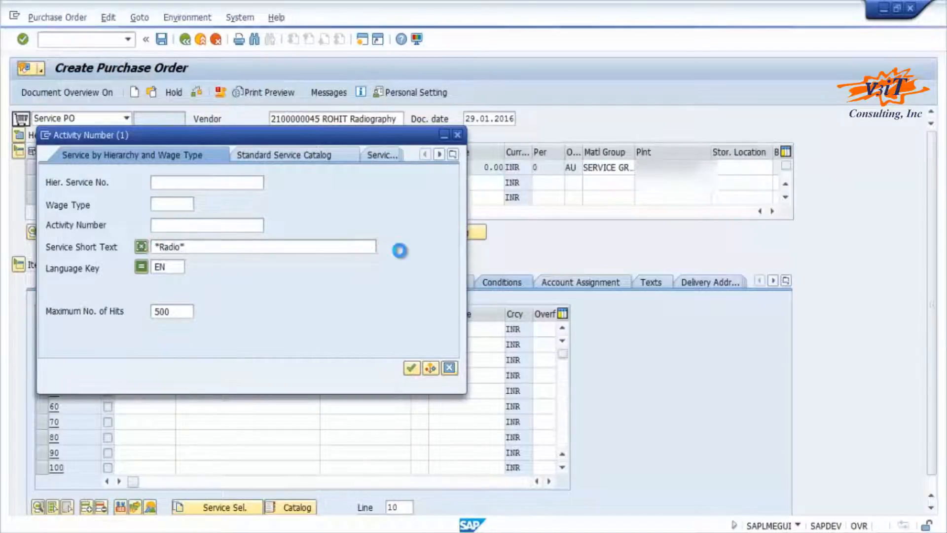
pyautogui.press('Delete')
pyautogui.click(412, 368)
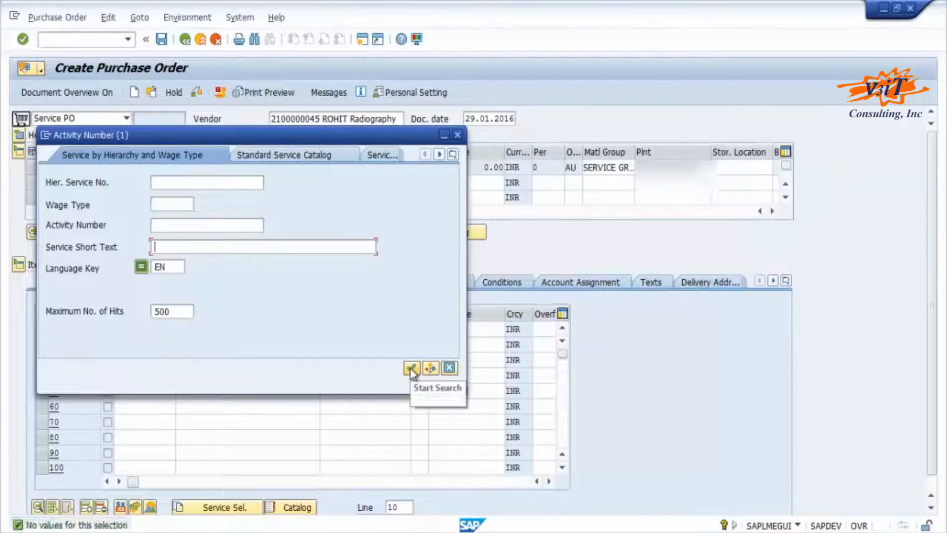
# Search the activity numbers by service short text and assign Radiography Services (1) to service line 10.
pyautogui.click(454, 156)
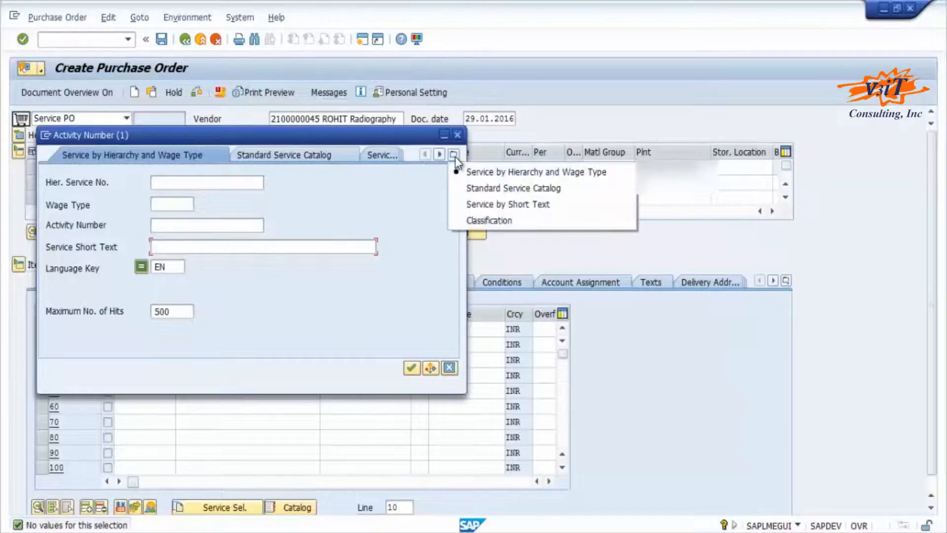
pyautogui.click(492, 205)
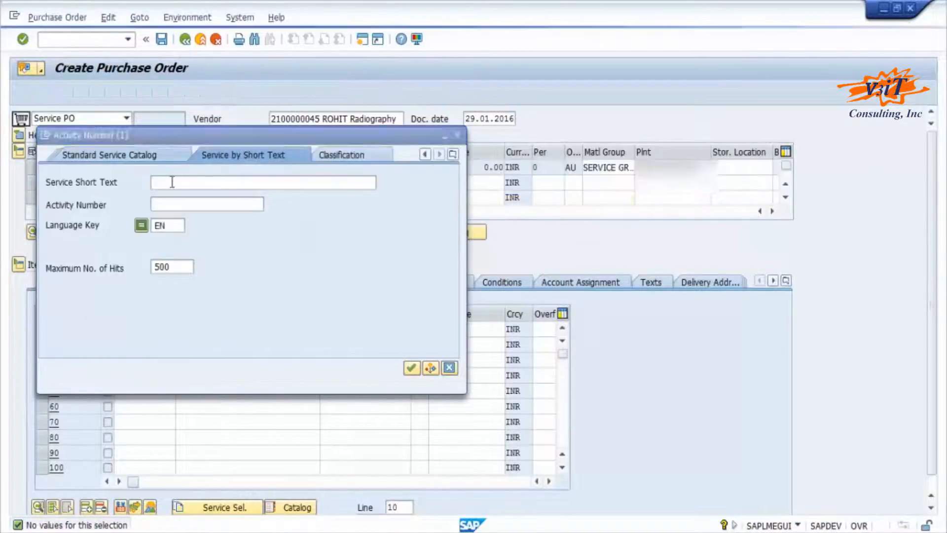
pyautogui.click(417, 368)
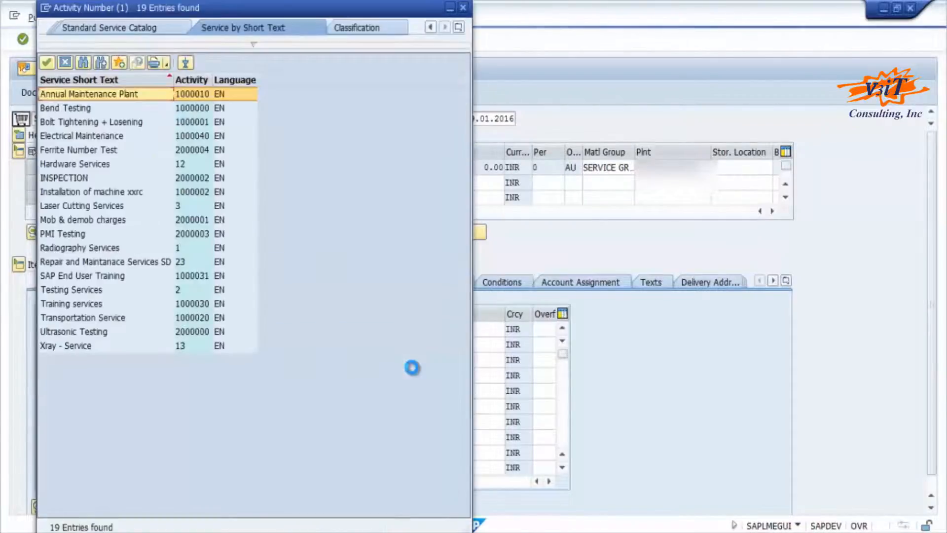
pyautogui.doubleClick(85, 246)
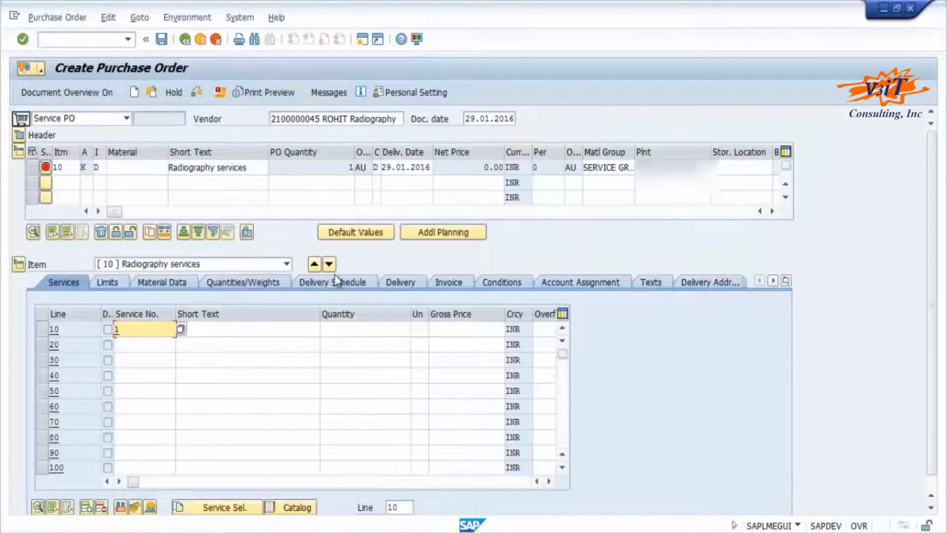
# Enter quantity 1 and gross price 500 for service line 10.
pyautogui.click(383, 328)
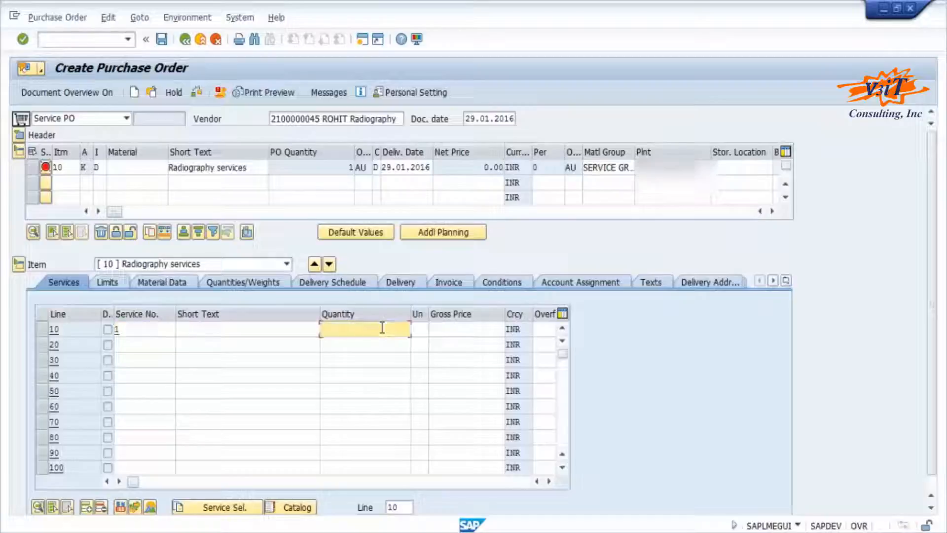
pyautogui.press('Tab')
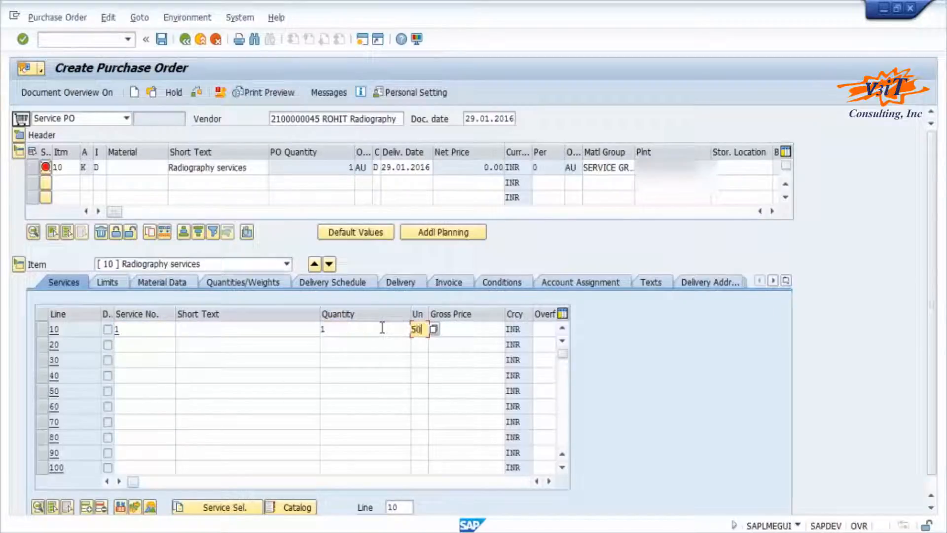
pyautogui.press('Tab')
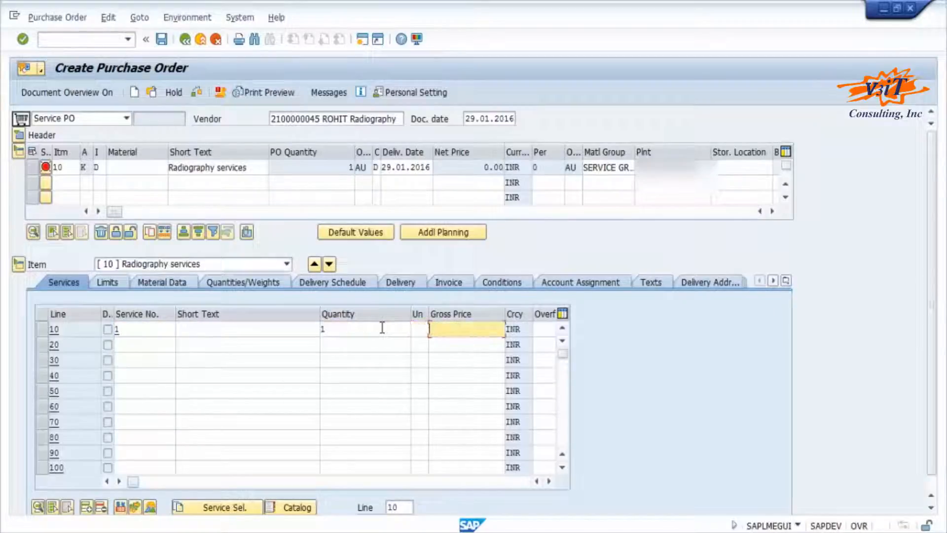
pyautogui.press('Return')
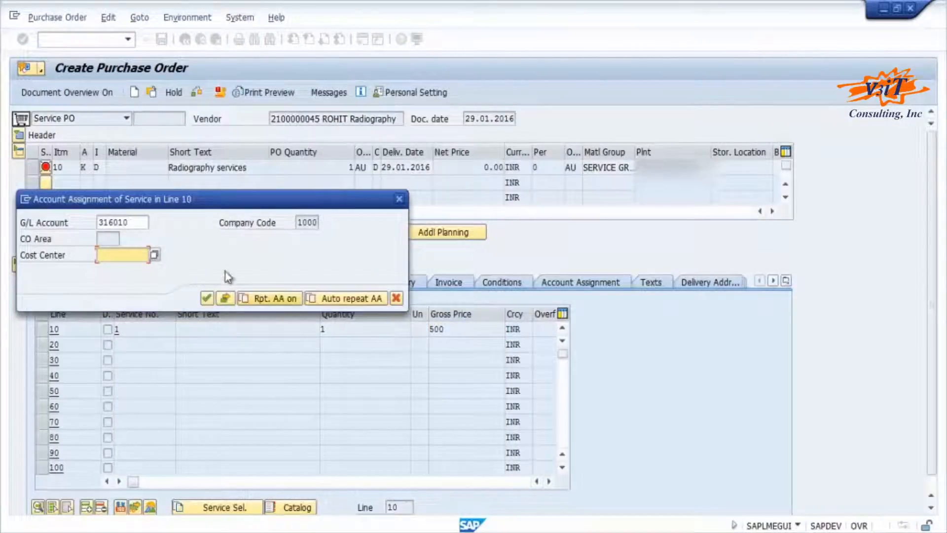
# Assign cost center PROD-1000 from company code 1000 to service line 10, and set the item's tax code to VS.
pyautogui.click(154, 255)
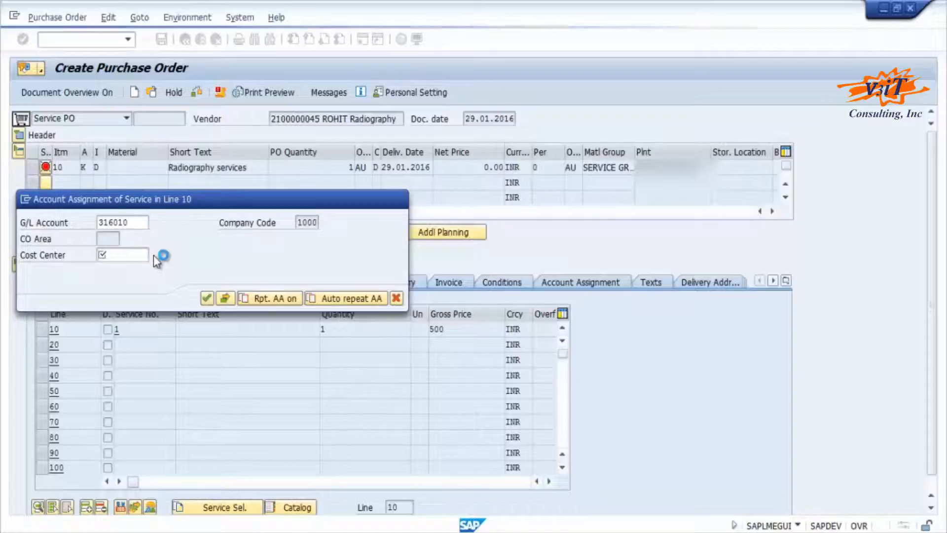
pyautogui.click(229, 279)
pyautogui.write('1000')
pyautogui.press('Return')
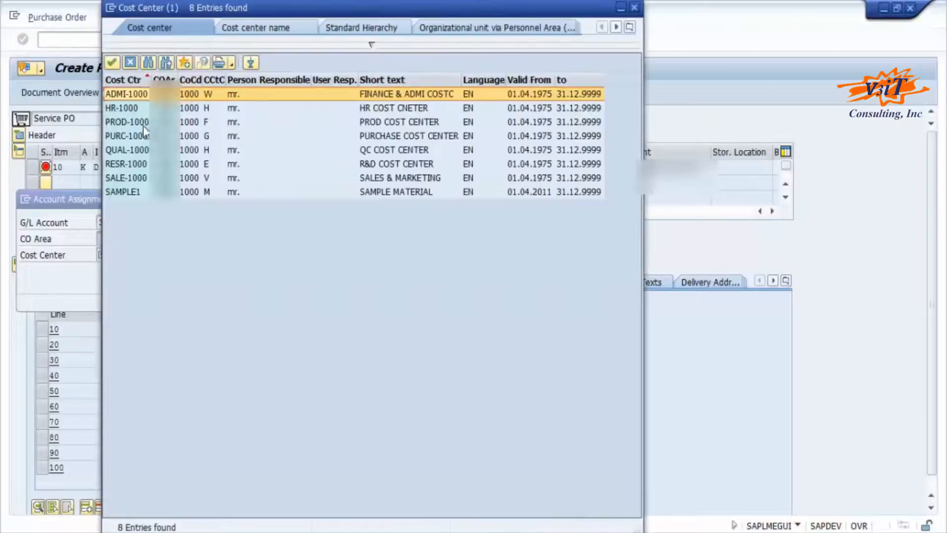
pyautogui.doubleClick(138, 122)
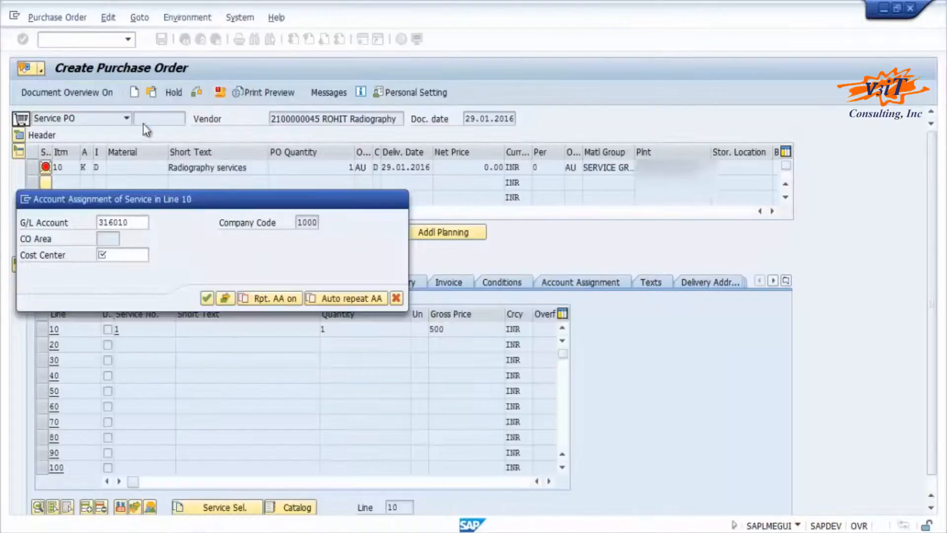
pyautogui.click(206, 300)
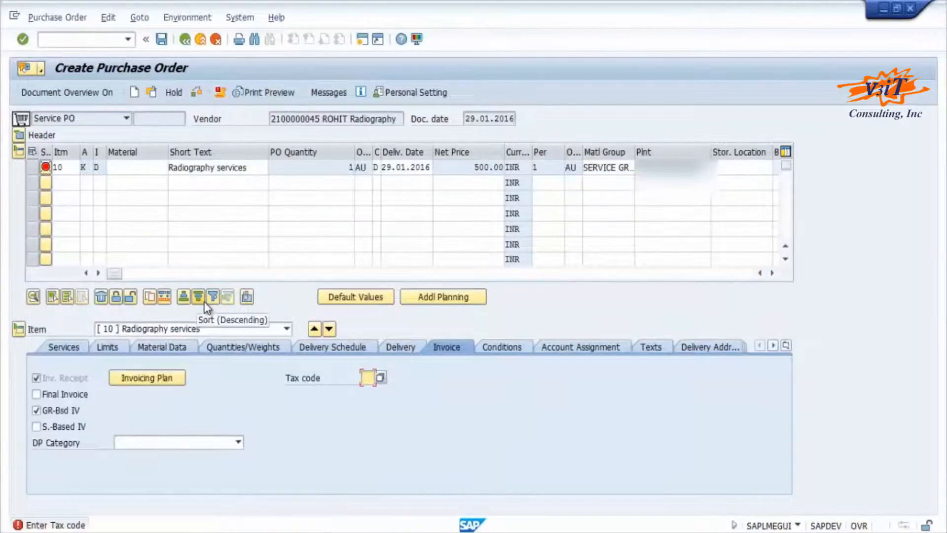
pyautogui.write('VS')
pyautogui.press('Return')
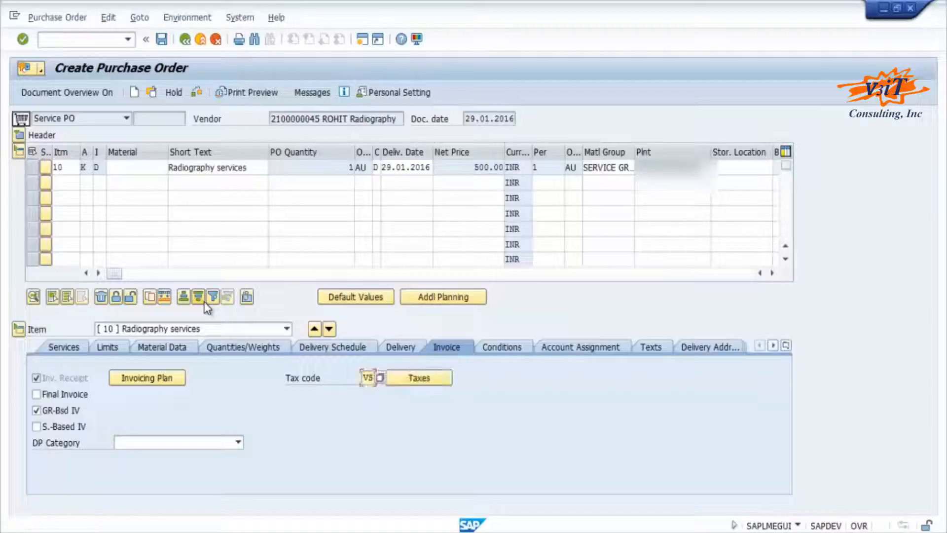
# Check the item's tax details and add condition type JSVD with amount 12 to its pricing conditions.
pyautogui.click(413, 381)
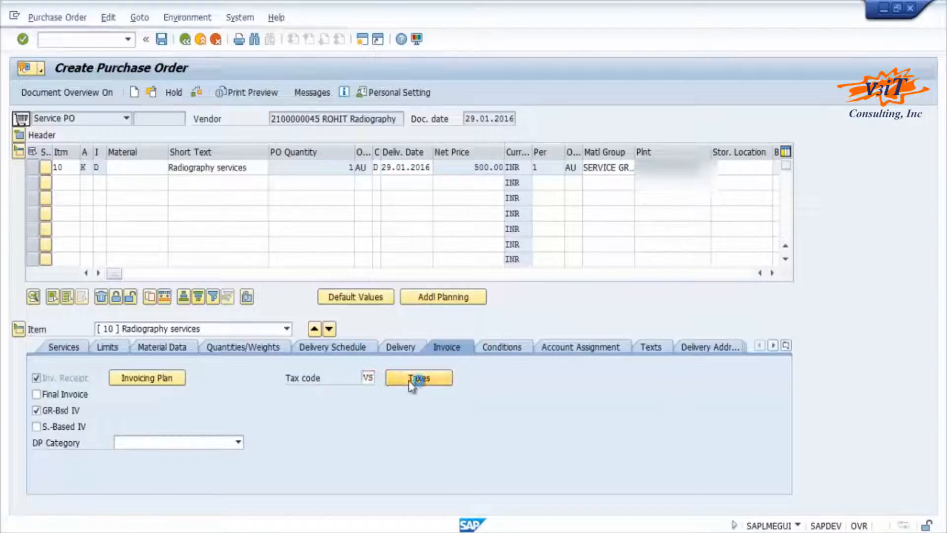
pyautogui.click(185, 39)
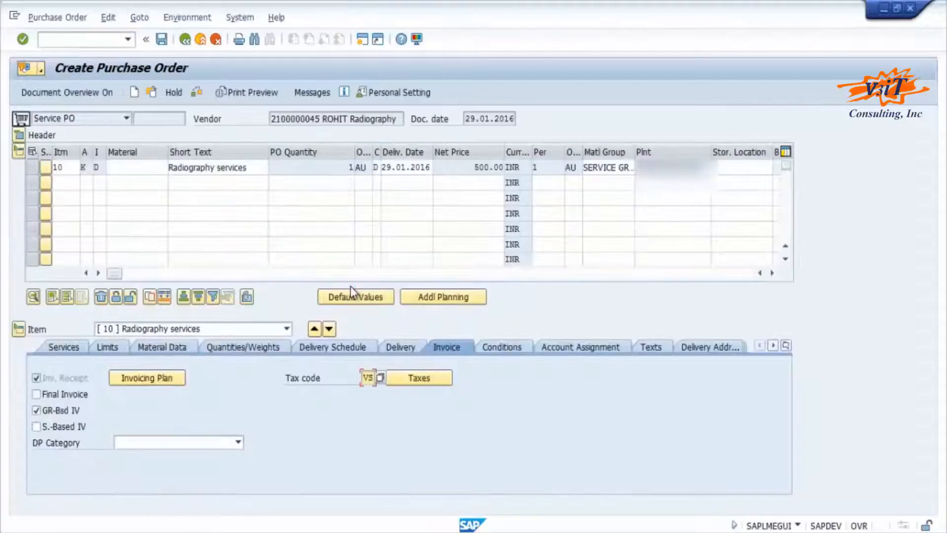
pyautogui.click(492, 348)
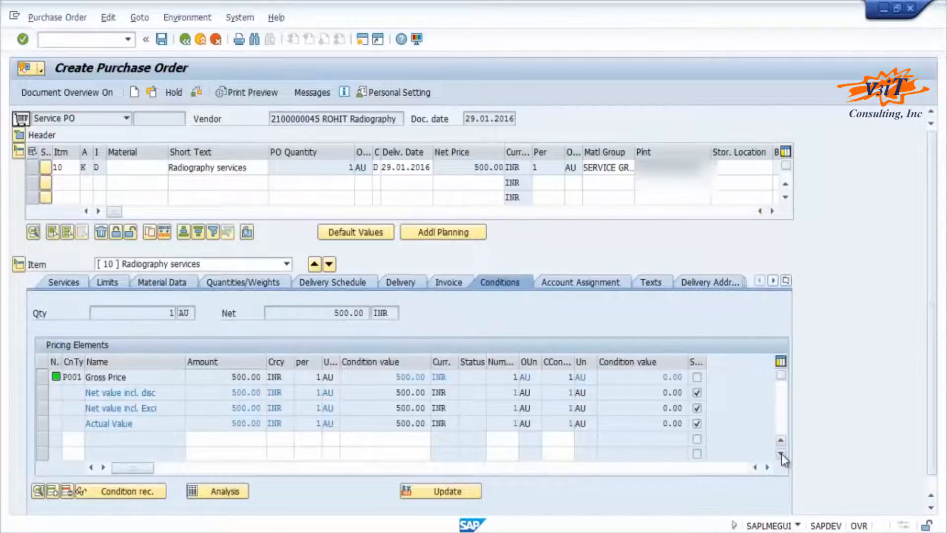
pyautogui.click(781, 453)
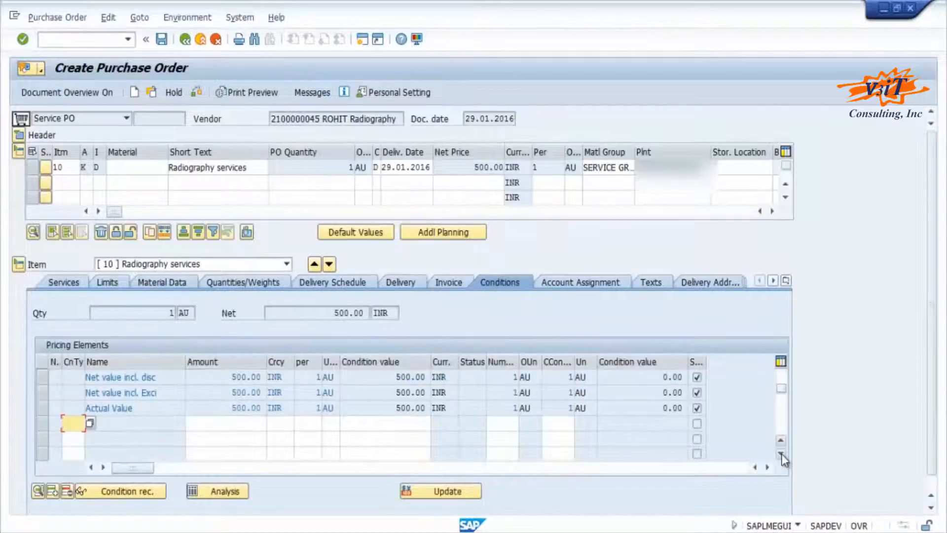
pyautogui.click(90, 423)
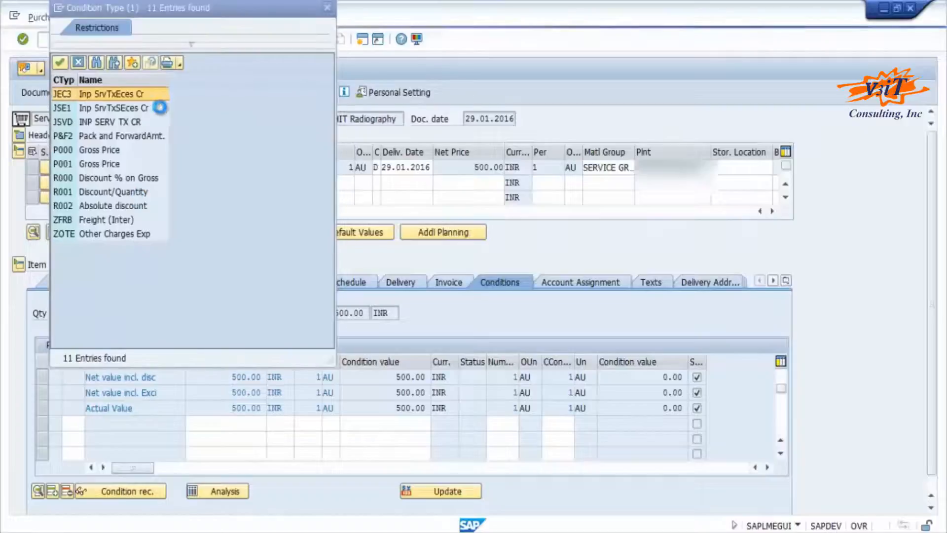
pyautogui.doubleClick(110, 124)
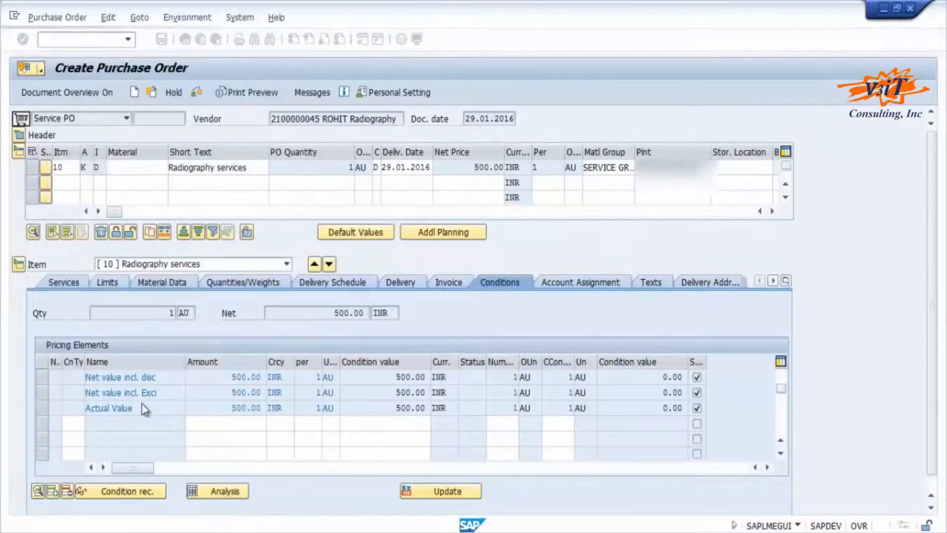
pyautogui.click(243, 423)
pyautogui.write('1')
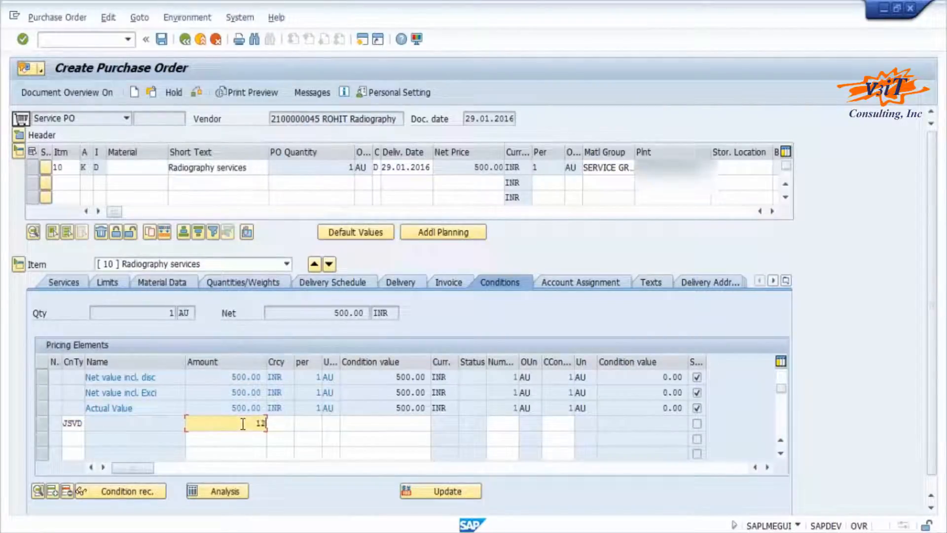
pyautogui.write('2')
# Add condition type JSE1 with amount 2 and JEC3 with amount 1 to the item's pricing conditions.
pyautogui.press('Down')
pyautogui.write('2')
pyautogui.press('Down')
pyautogui.write('1')
pyautogui.click(80, 440)
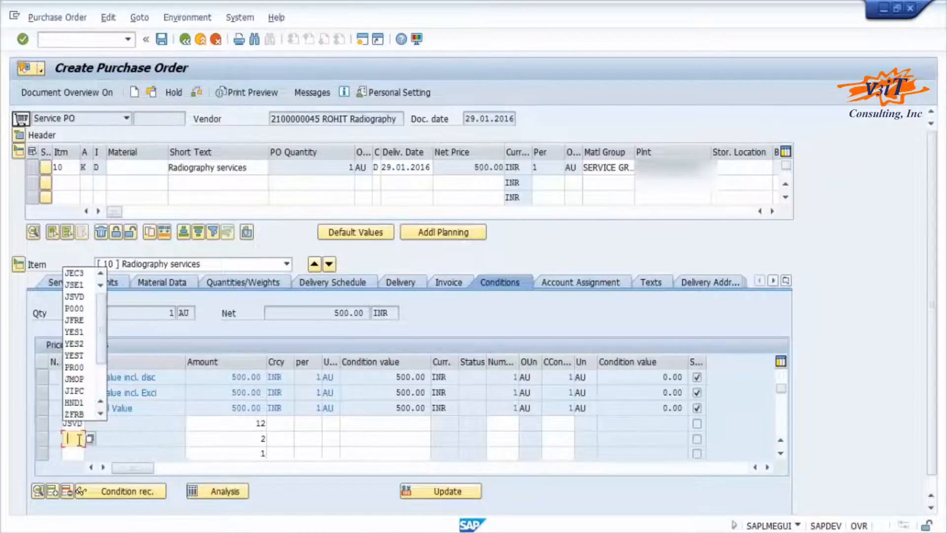
pyautogui.click(82, 286)
pyautogui.click(79, 454)
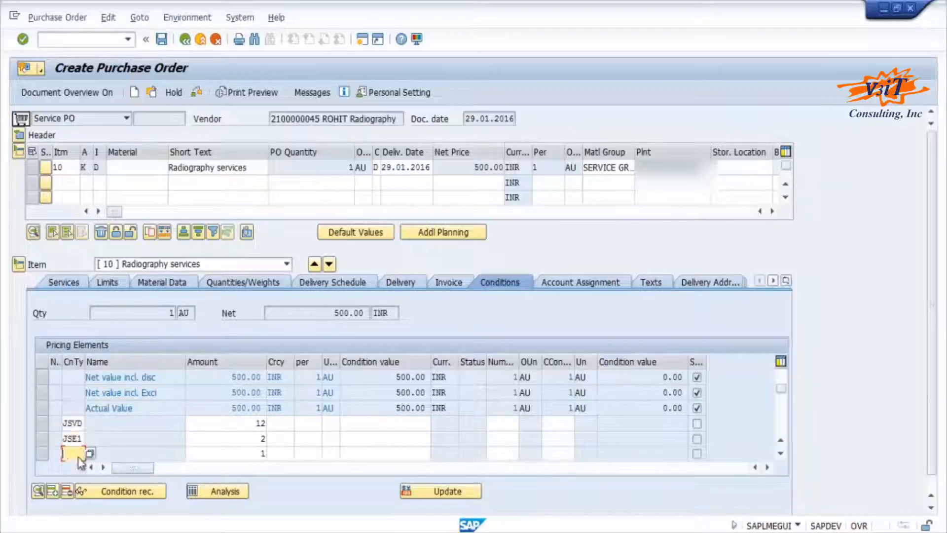
pyautogui.click(78, 289)
pyautogui.press('Return')
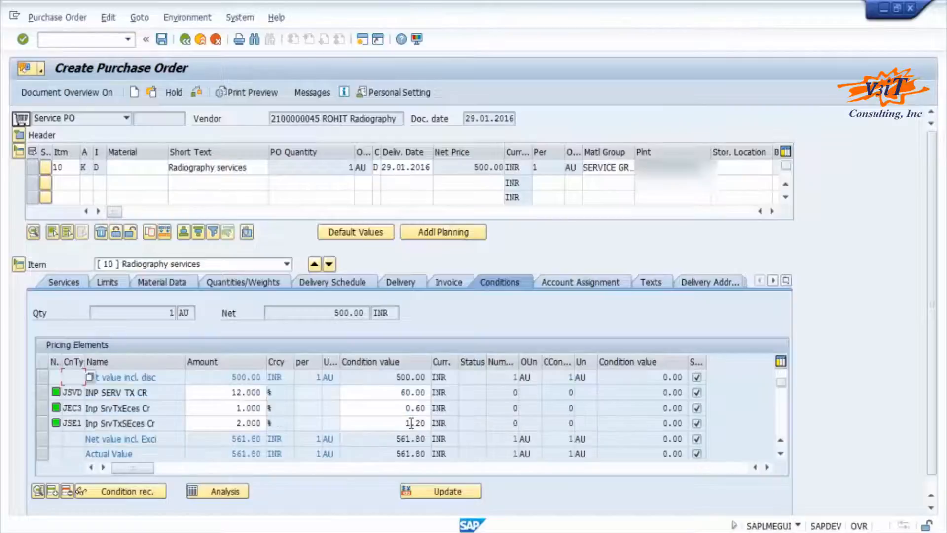
# Check the purchase order along with its output messages, and save it.
pyautogui.click(199, 94)
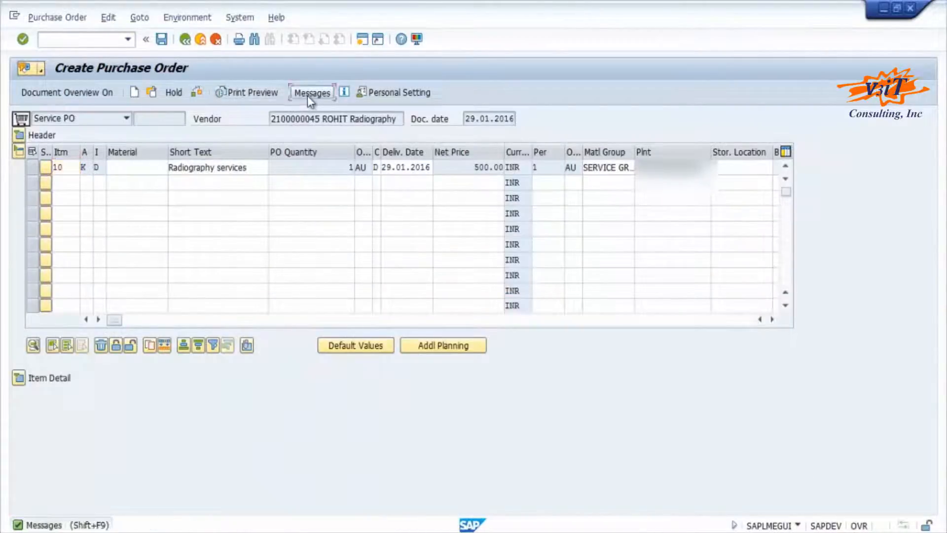
pyautogui.click(307, 94)
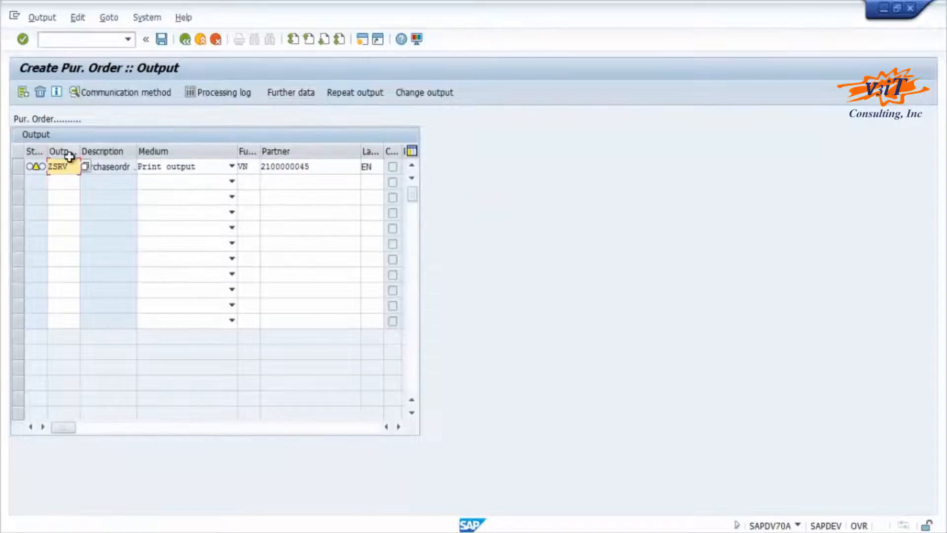
pyautogui.click(187, 44)
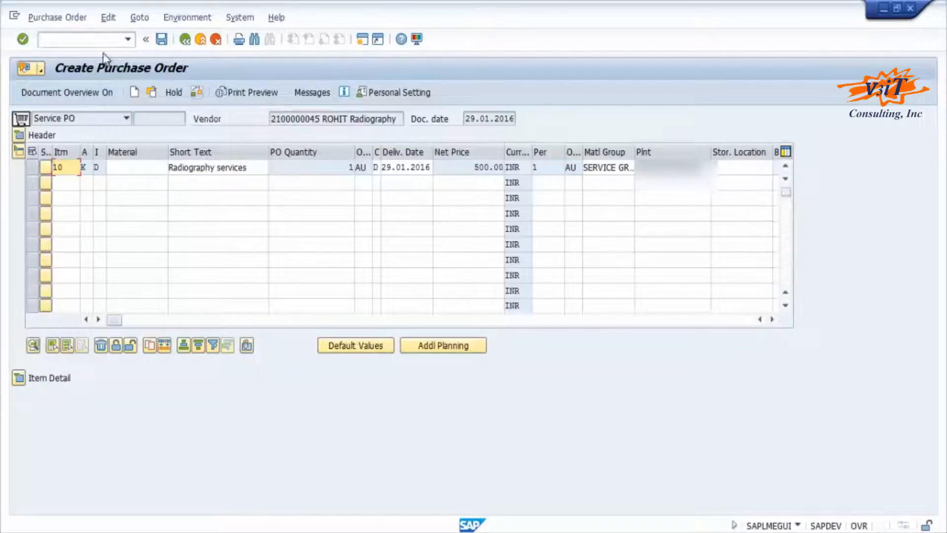
pyautogui.click(165, 43)
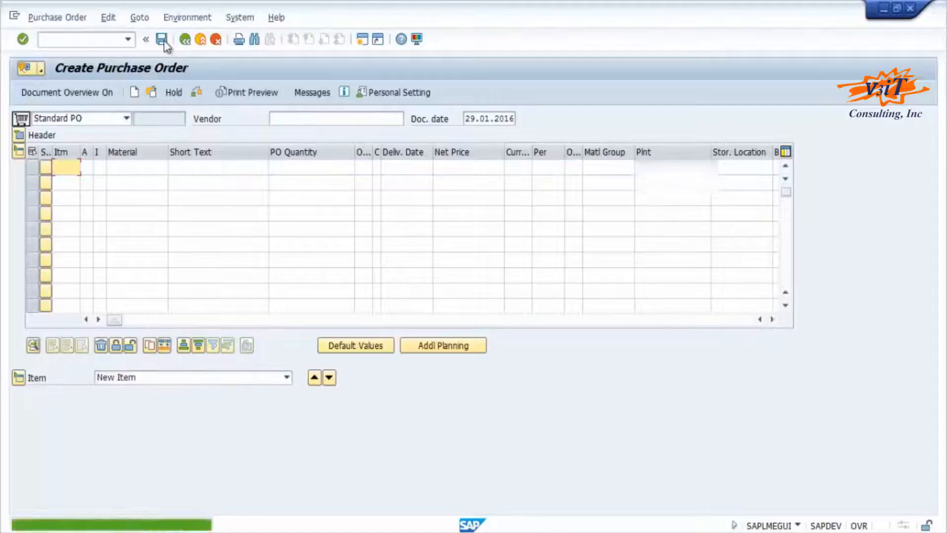
# Open the Service Entry Sheet transaction with the command /nml81n.
pyautogui.click(51, 43)
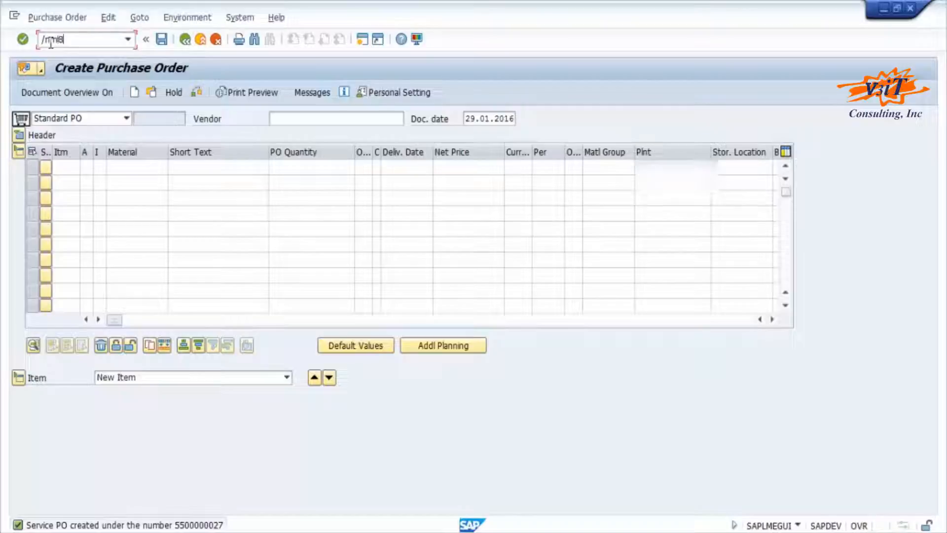
pyautogui.write('/nml81n')
pyautogui.press('Return')
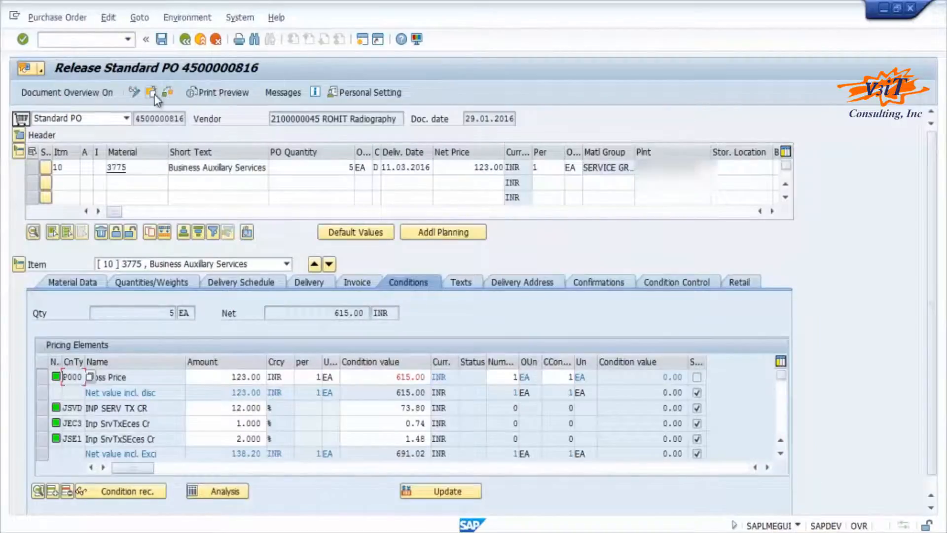
# In the purchase order release session, search the vendor's purchase orders matching 5* with document date 29.01.2016.
pyautogui.click(154, 94)
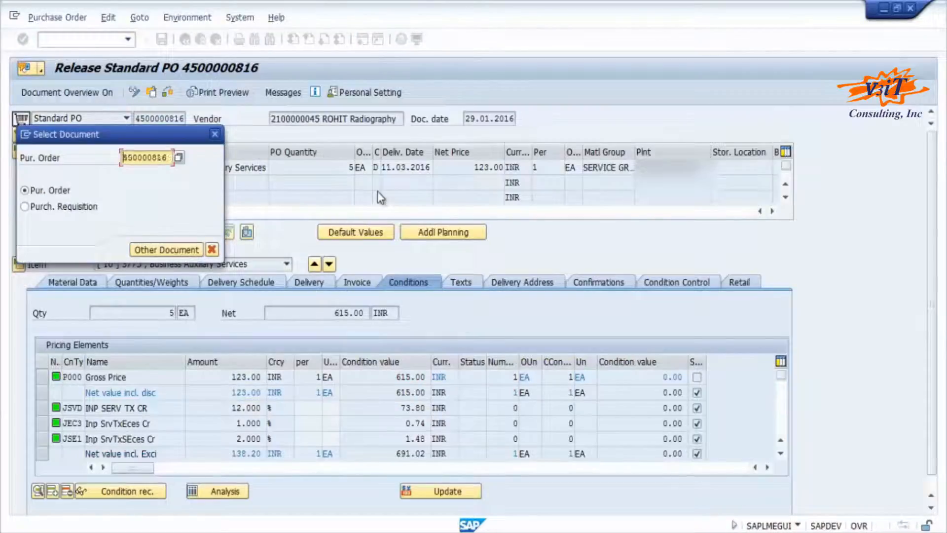
pyautogui.press('Delete')
pyautogui.press('Delete')
pyautogui.press('Delete')
pyautogui.press('Delete')
pyautogui.press('Delete')
pyautogui.press('Delete')
pyautogui.press('Delete')
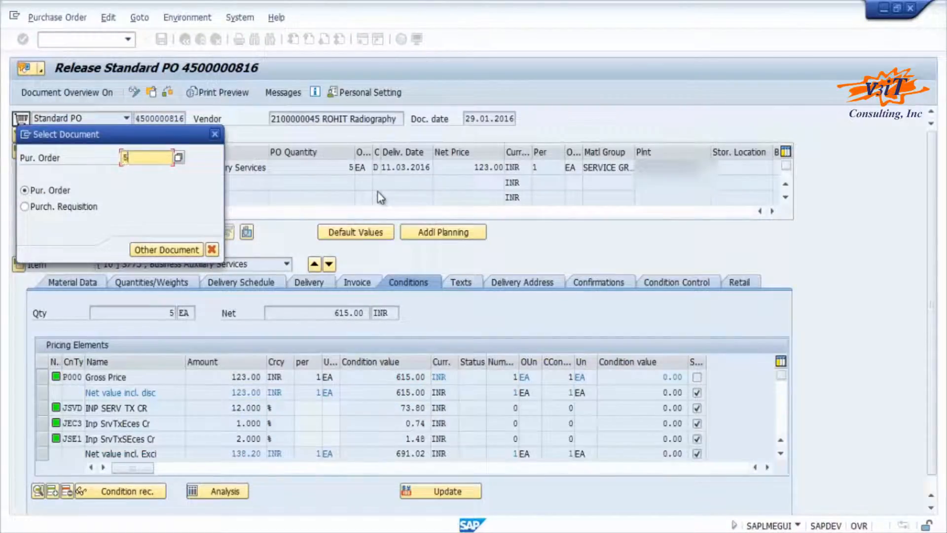
pyautogui.click(178, 158)
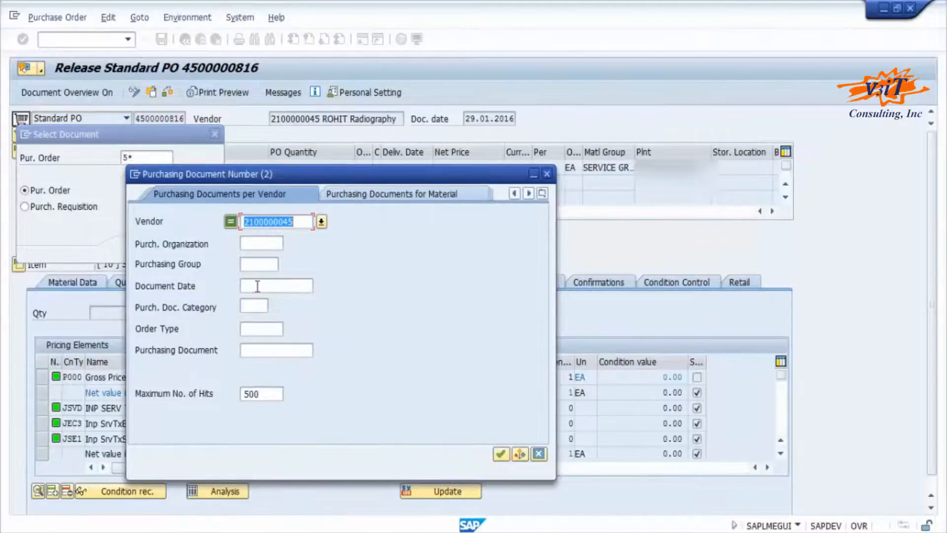
pyautogui.click(257, 286)
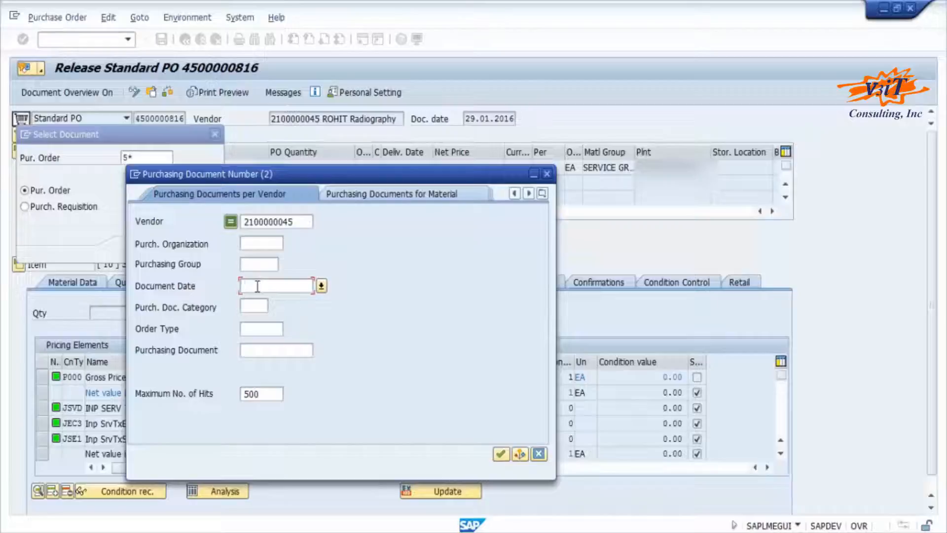
pyautogui.write('29.01.2016')
pyautogui.press('Return')
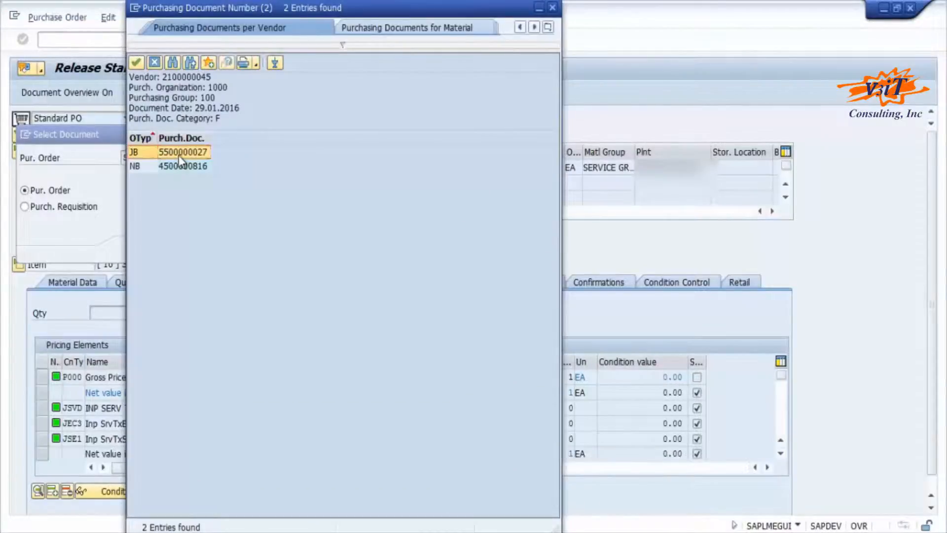
# Load the found JB-type service purchase order, release it under code 05 (Finance Manager), and save.
pyautogui.doubleClick(179, 153)
pyautogui.click(166, 250)
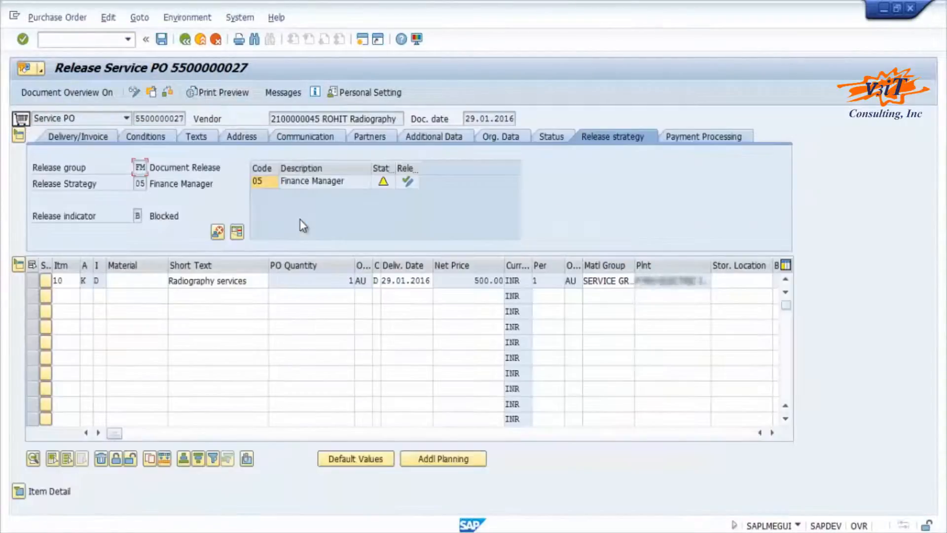
pyautogui.click(408, 180)
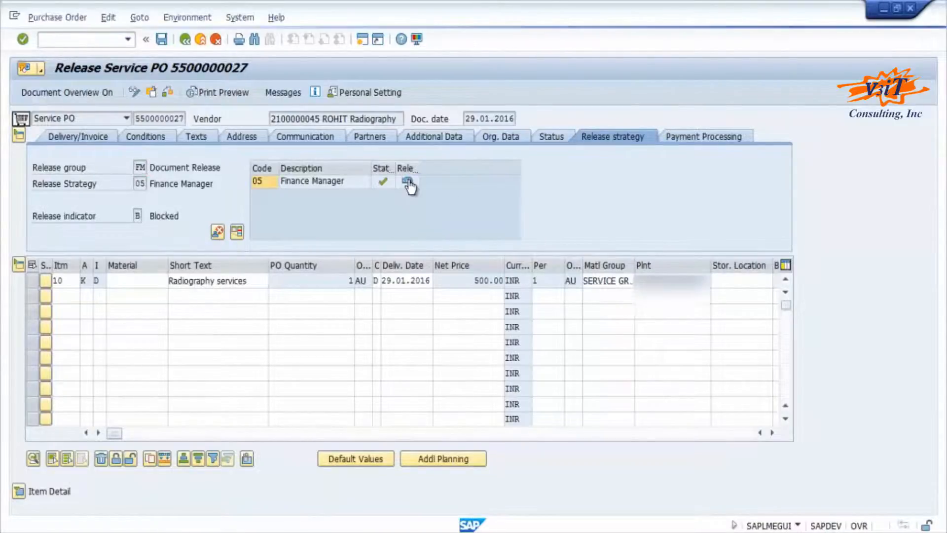
pyautogui.click(160, 39)
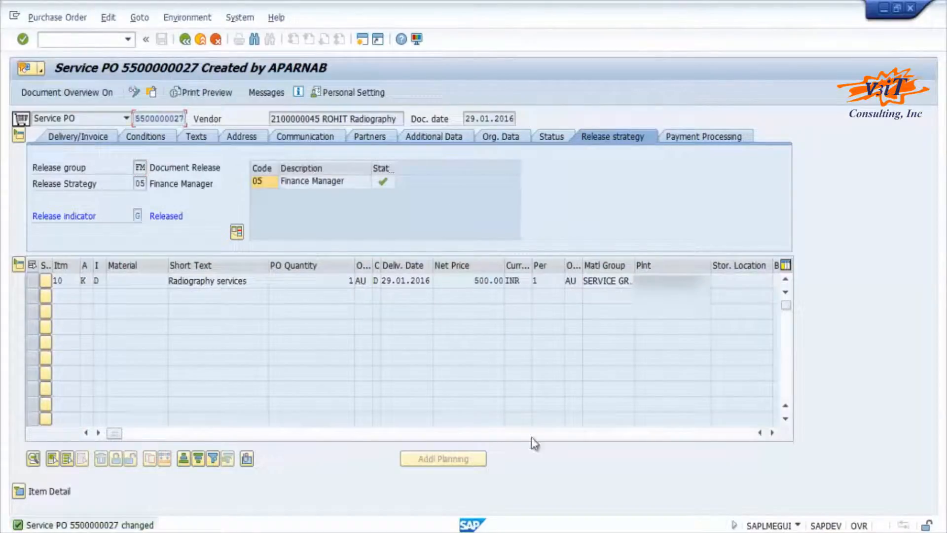
# Return to the Service Entry Sheet session and load the released service purchase order by its number.
pyautogui.click(594, 499)
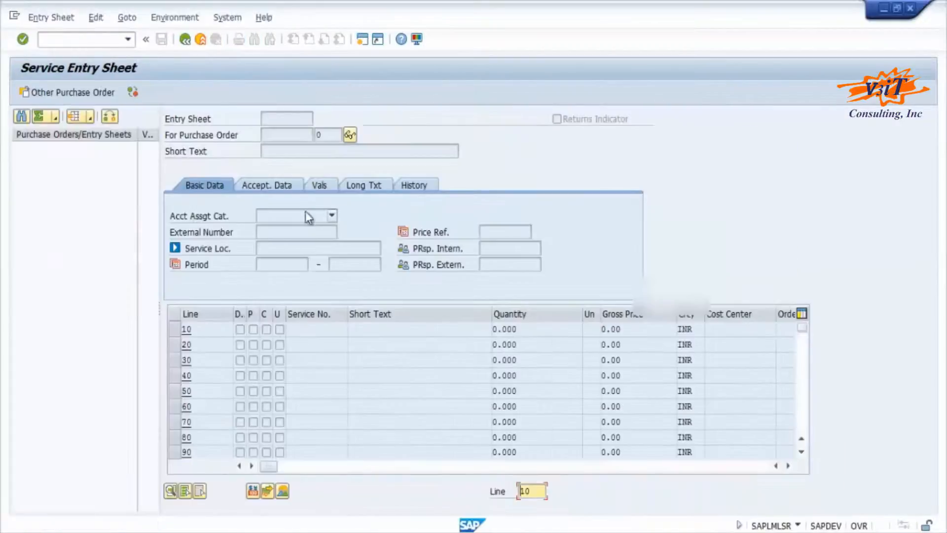
pyautogui.click(66, 92)
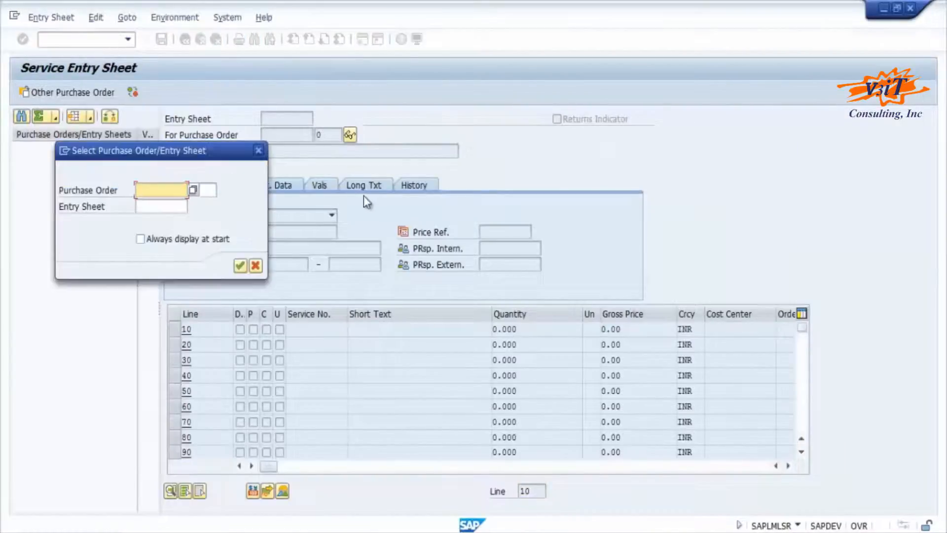
pyautogui.write('5500000027')
pyautogui.press('Return')
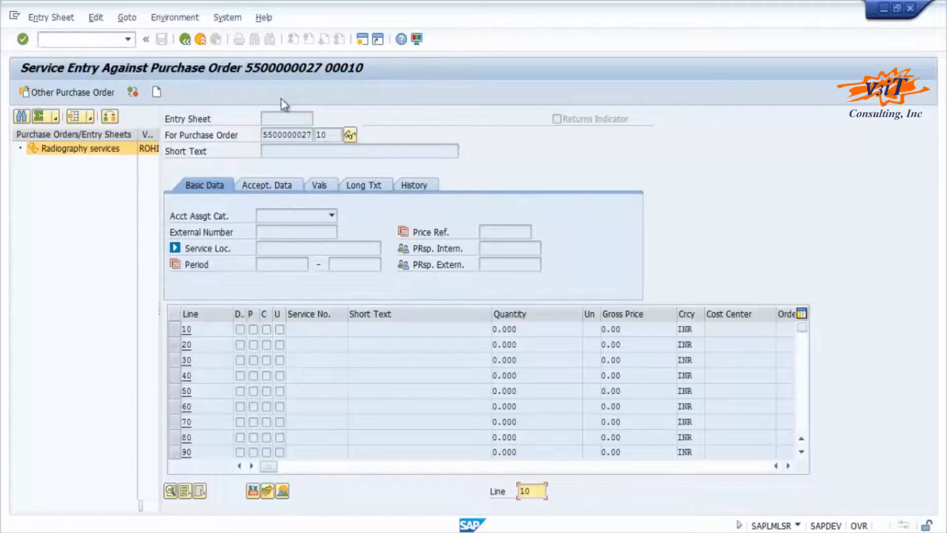
# Create a new entry sheet for the purchase order with the short text Radiography services.
pyautogui.click(158, 96)
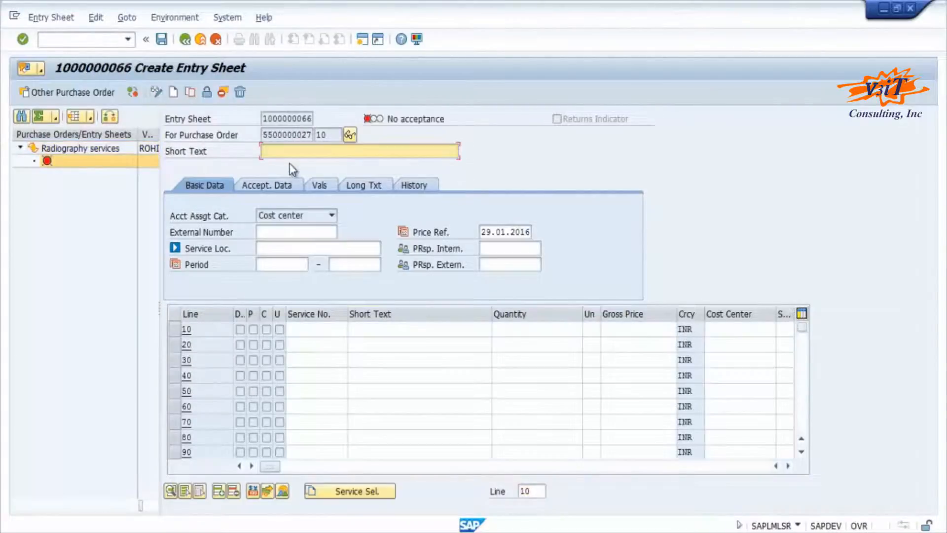
pyautogui.write('Radiography services')
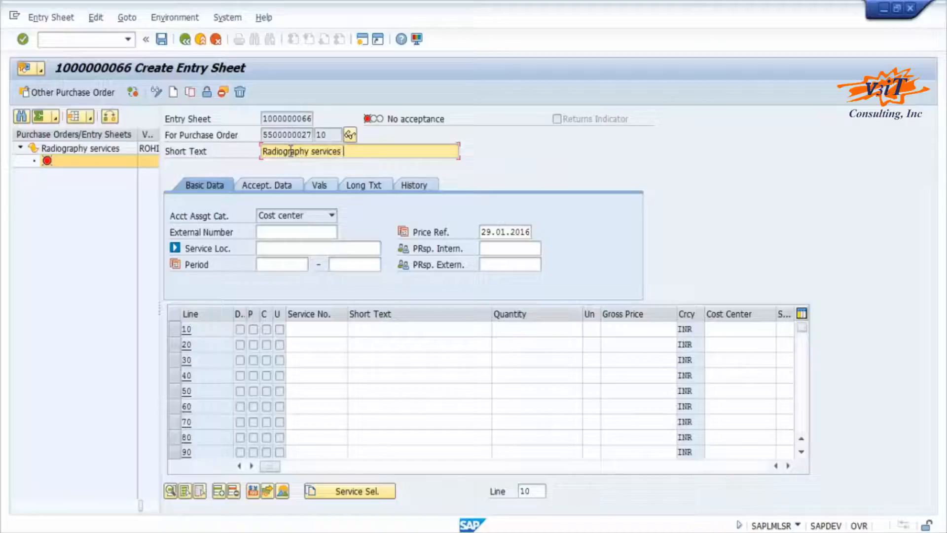
pyautogui.press('Return')
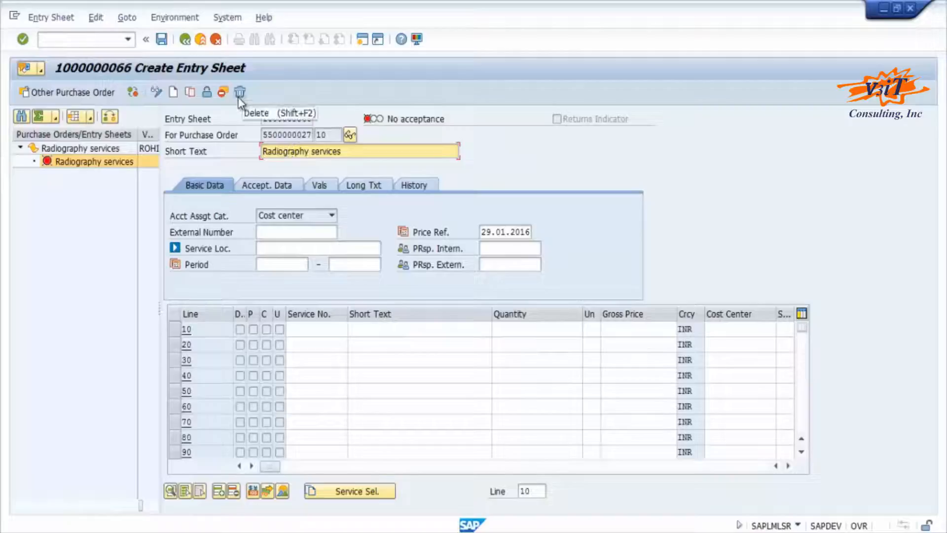
# Try to copy service line 10 from the purchase order into the entry sheet, adopting the full quantity.
pyautogui.click(365, 491)
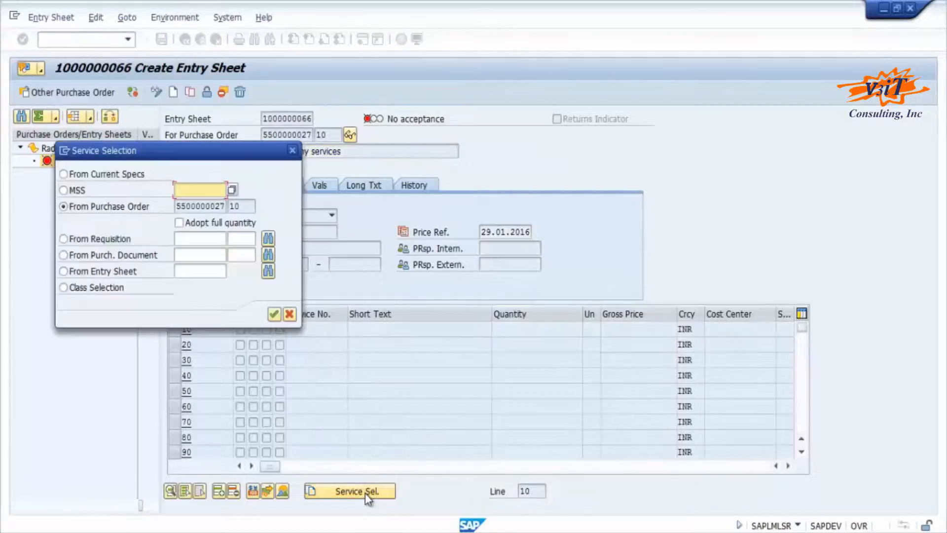
pyautogui.click(179, 223)
pyautogui.click(274, 314)
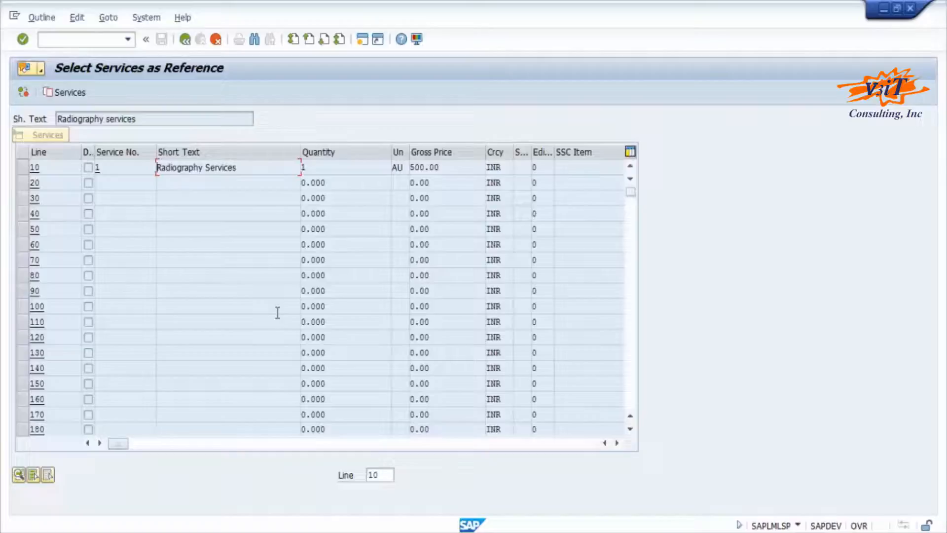
pyautogui.click(22, 170)
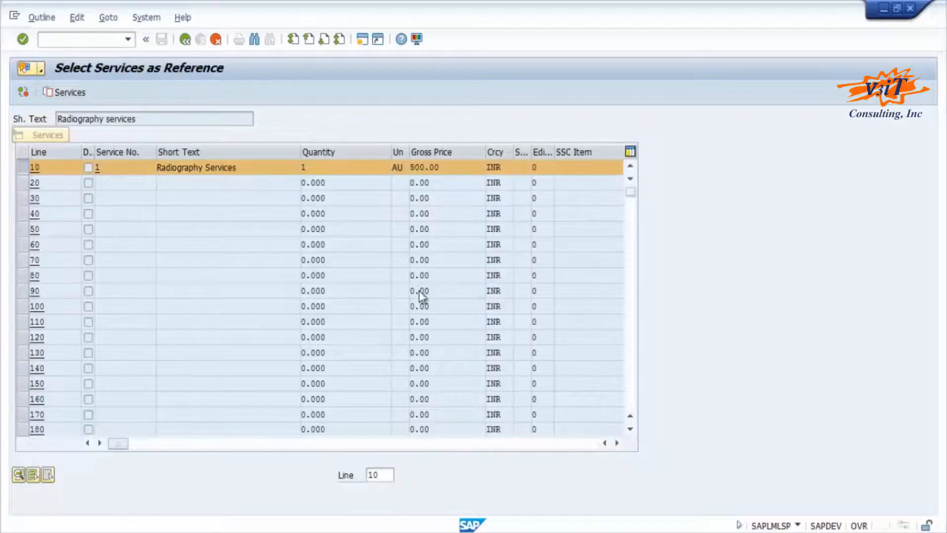
pyautogui.click(183, 40)
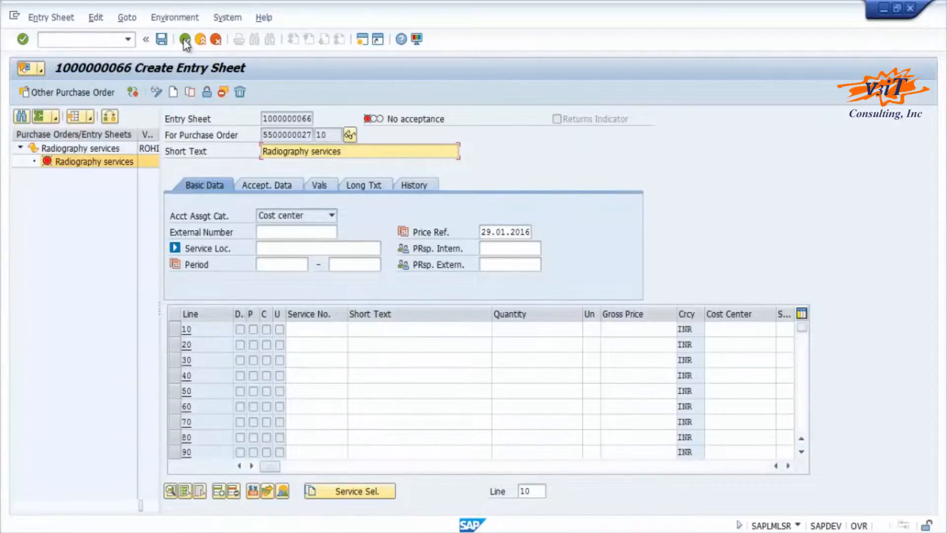
# Copy the services from the referenced purchase order into the entry sheet, adopting the full quantity.
pyautogui.click(351, 491)
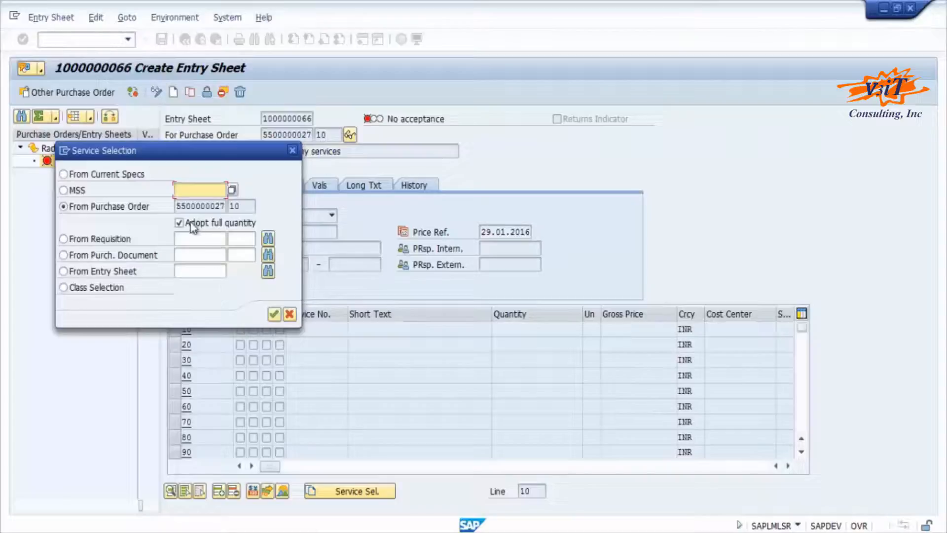
pyautogui.click(275, 315)
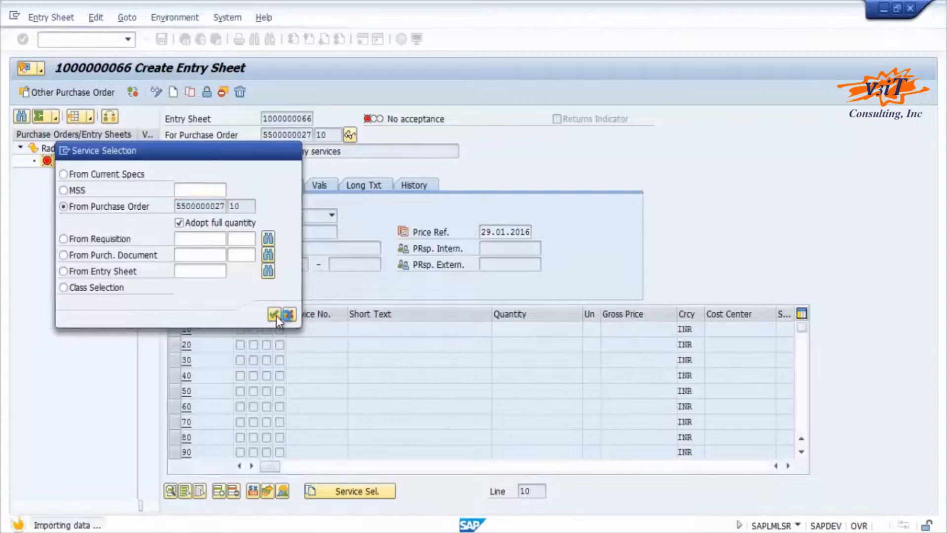
pyautogui.click(70, 92)
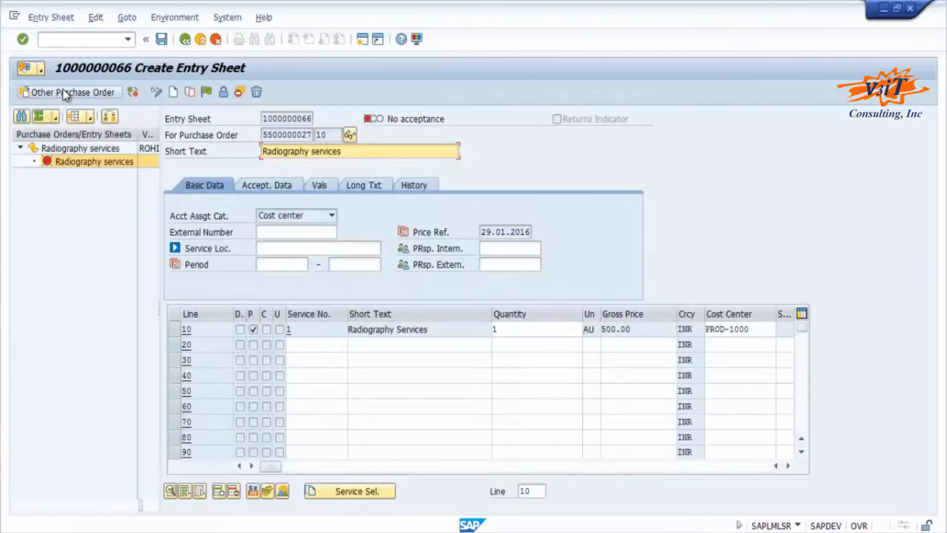
# Accept the entry sheet with service line 10 selected and save it without message output.
pyautogui.click(174, 329)
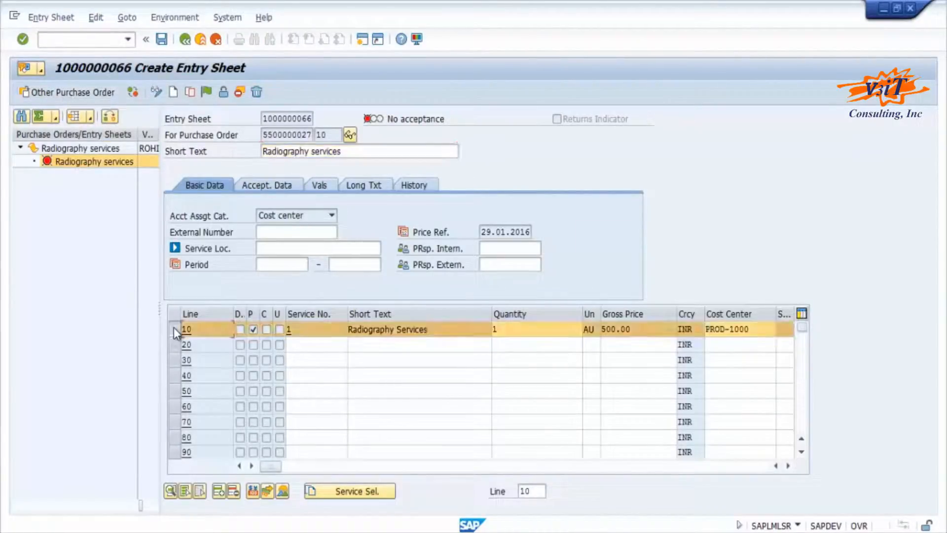
pyautogui.click(206, 92)
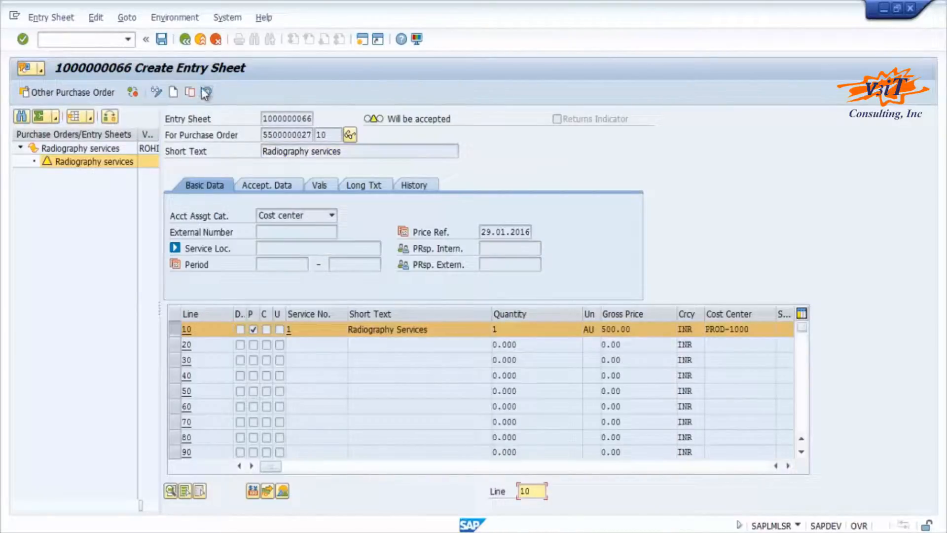
pyautogui.click(161, 39)
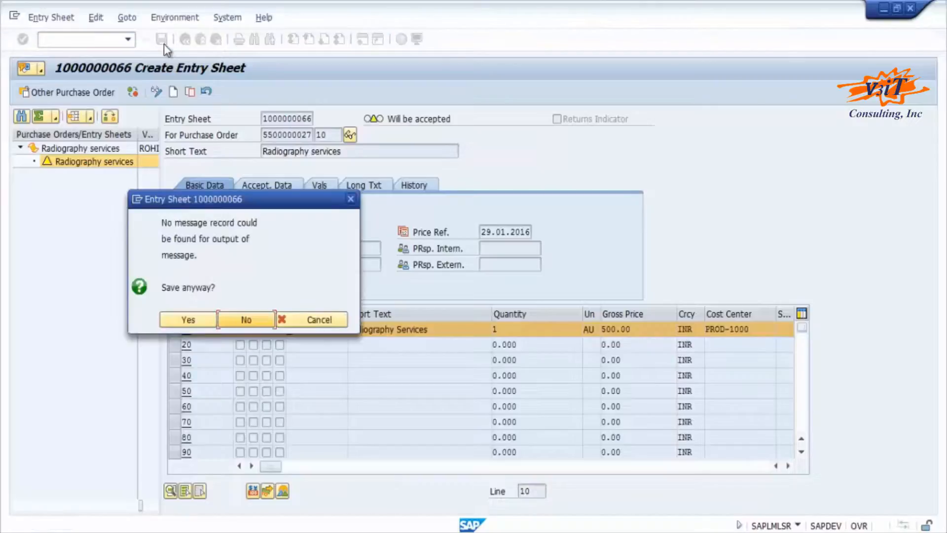
pyautogui.click(197, 322)
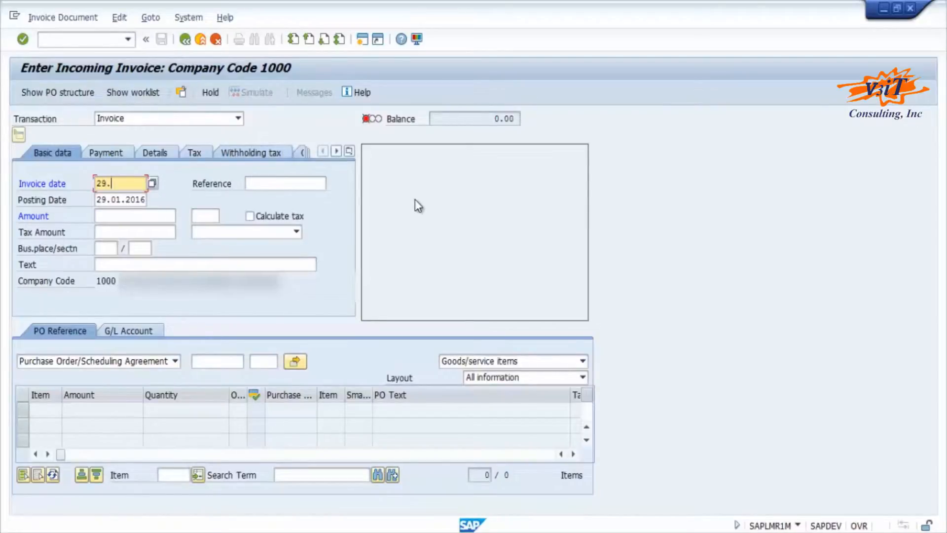
# Date the incoming invoice 29.01.2016 with automatic tax calculation and load the service purchase order by its number.
pyautogui.write('2016')
pyautogui.click(250, 217)
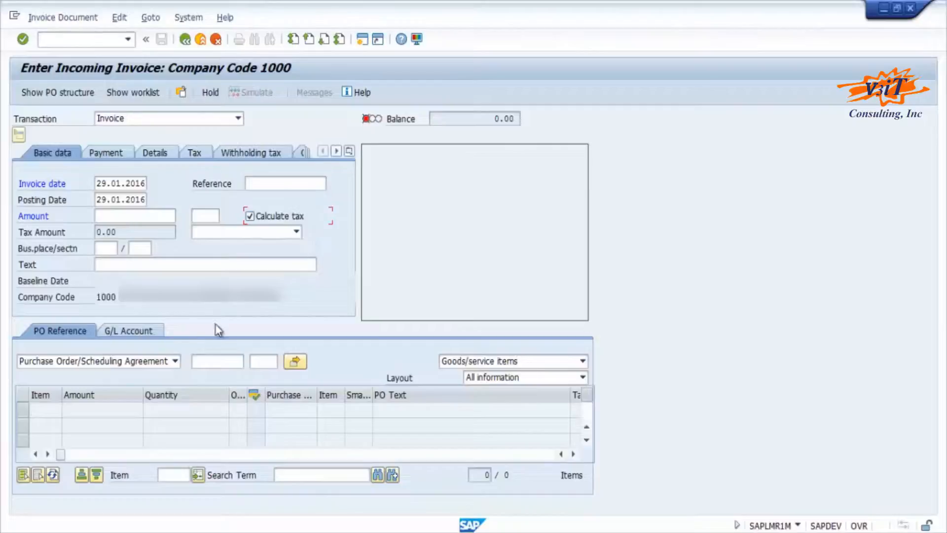
pyautogui.click(206, 361)
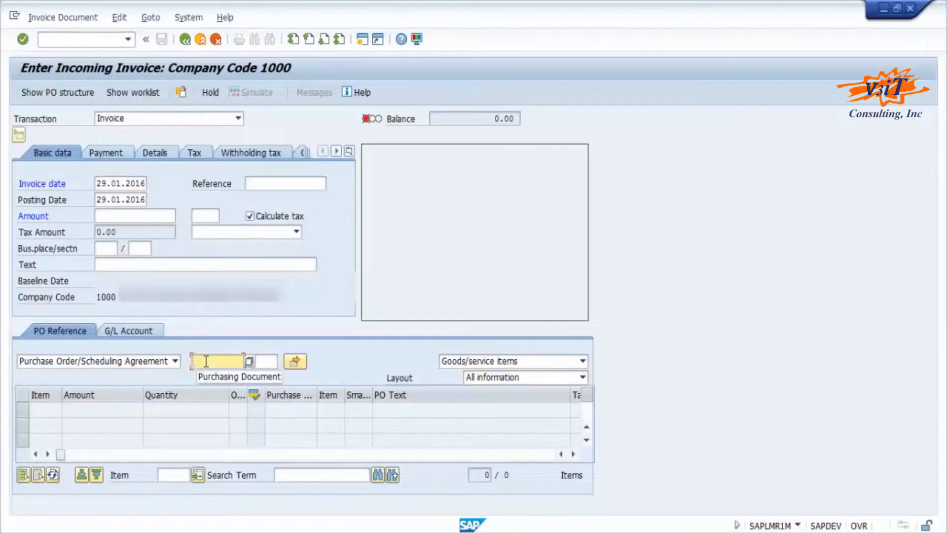
pyautogui.write('5500000027')
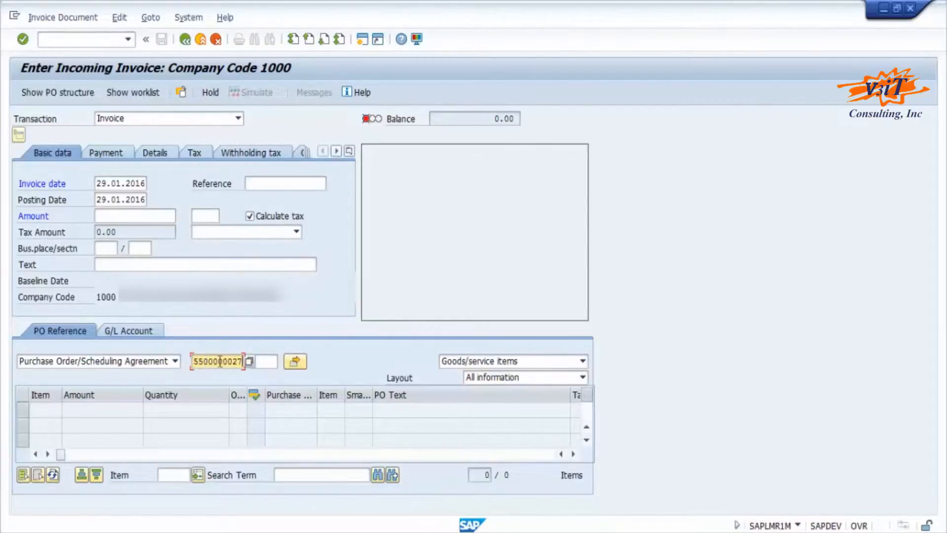
pyautogui.press('Return')
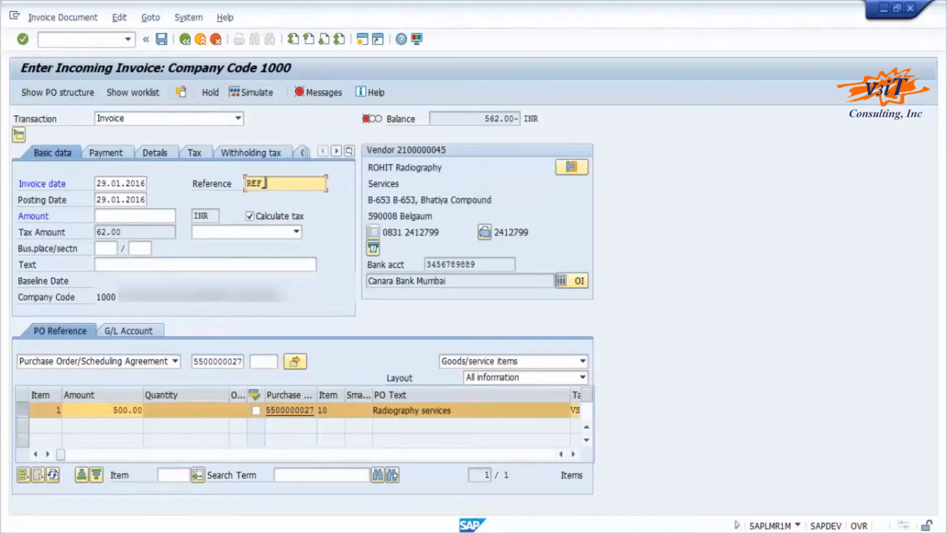
# Enter REF_12345 as the invoice reference and set the header tax code to VS, matching the purchase order item.
pyautogui.write('2345')
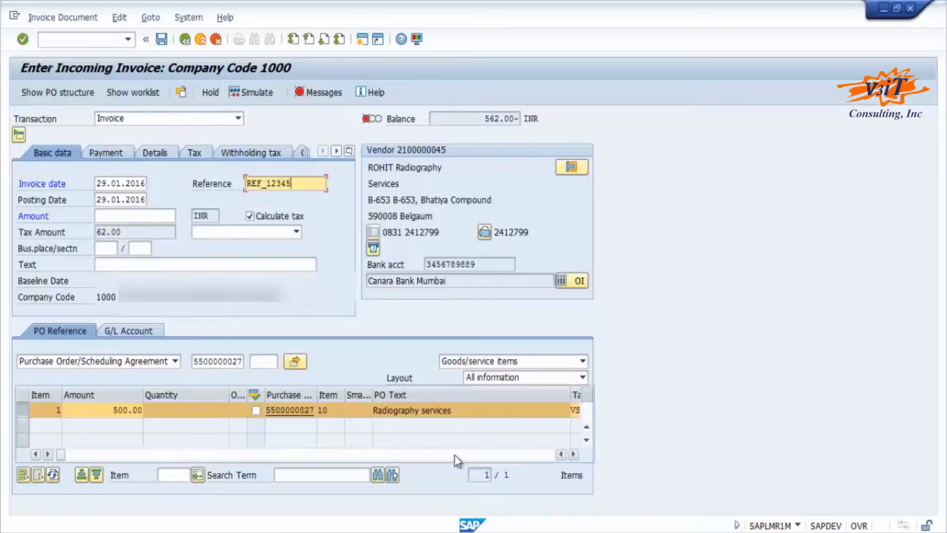
pyautogui.click(573, 454)
pyautogui.click(573, 455)
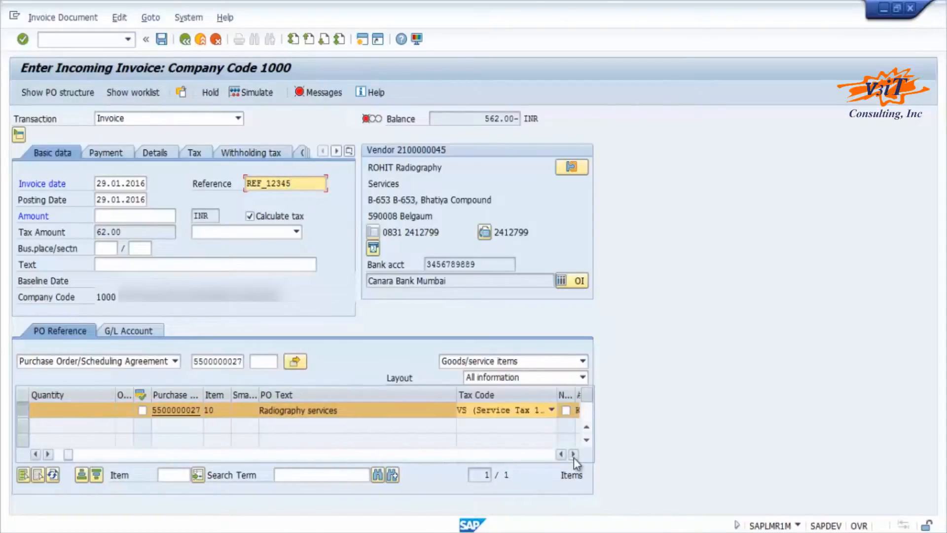
pyautogui.click(574, 454)
pyautogui.click(573, 457)
pyautogui.click(573, 457)
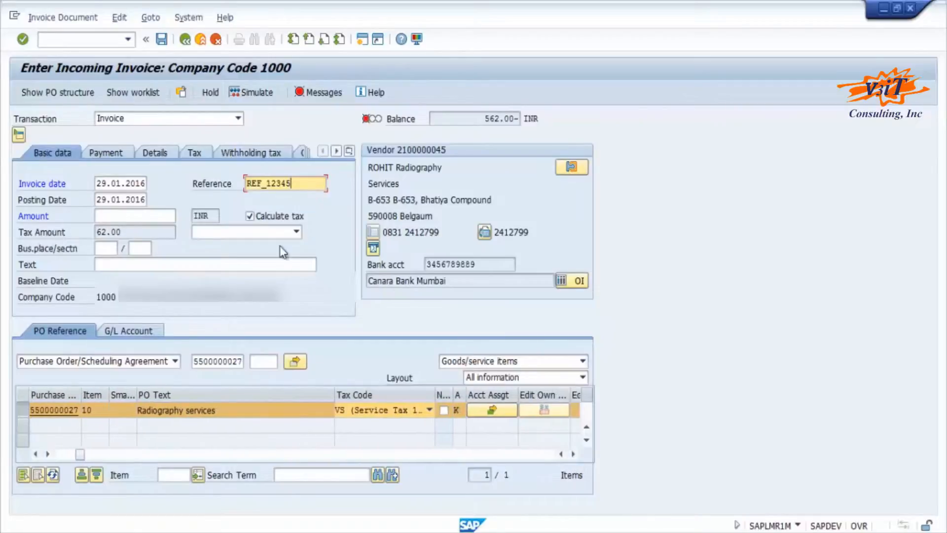
pyautogui.click(296, 232)
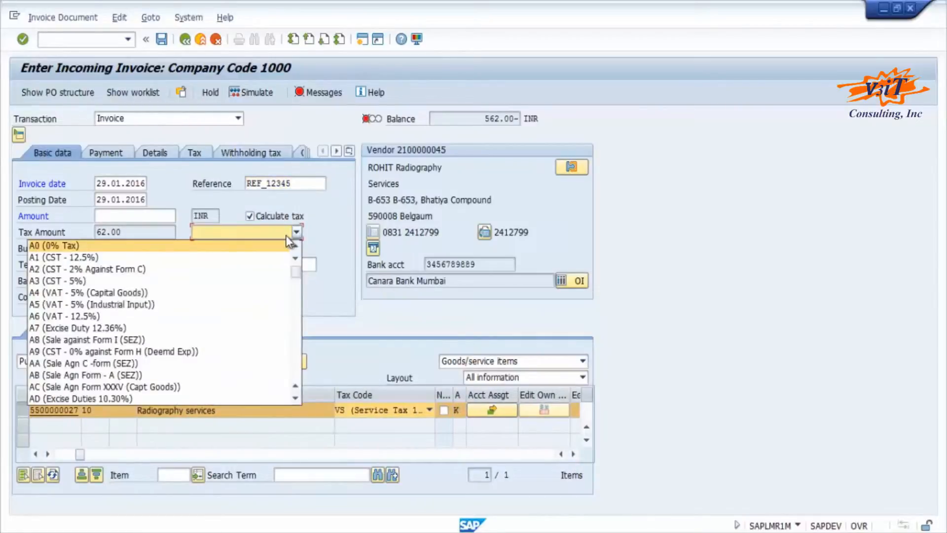
pyautogui.write('vs')
pyautogui.press('Return')
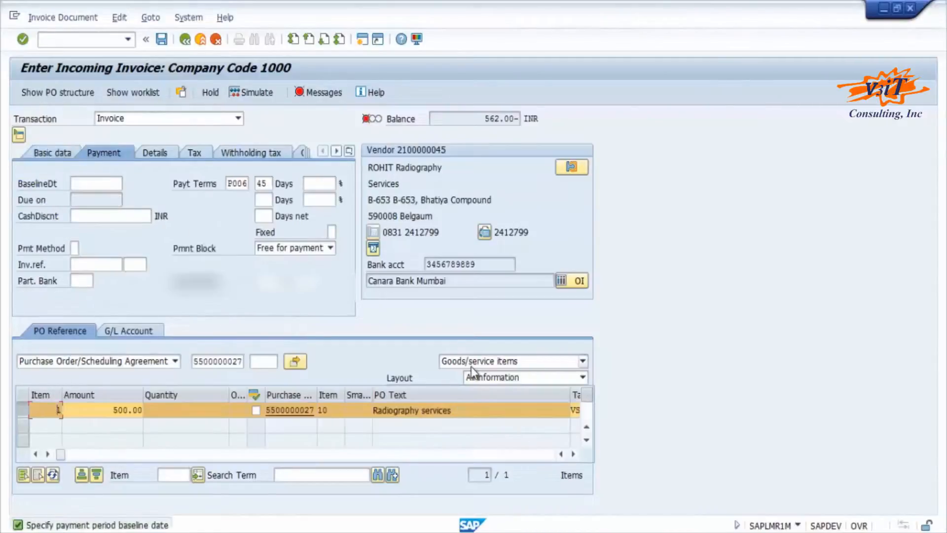
# Set the payment baseline date of the invoice to 29.01.2016.
pyautogui.click(78, 183)
pyautogui.write('28.01.2016')
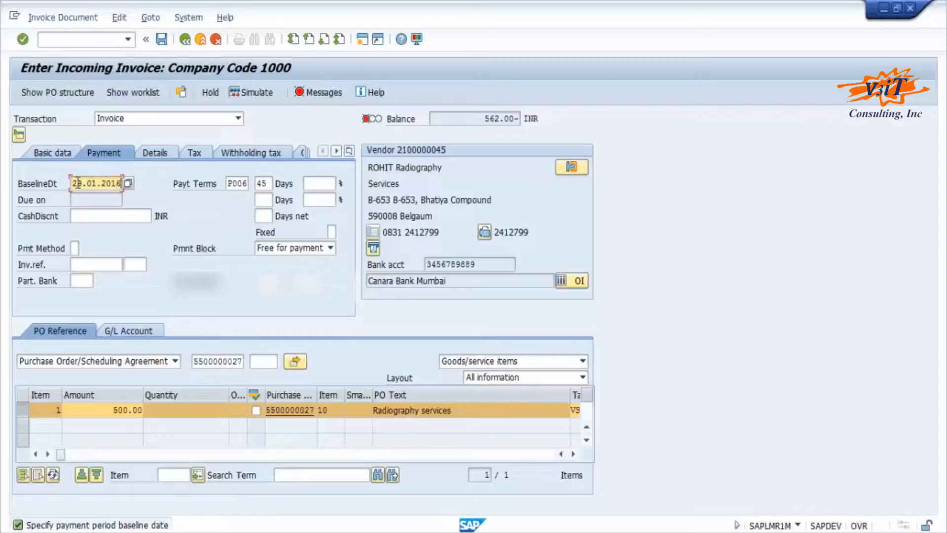
pyautogui.press('Return')
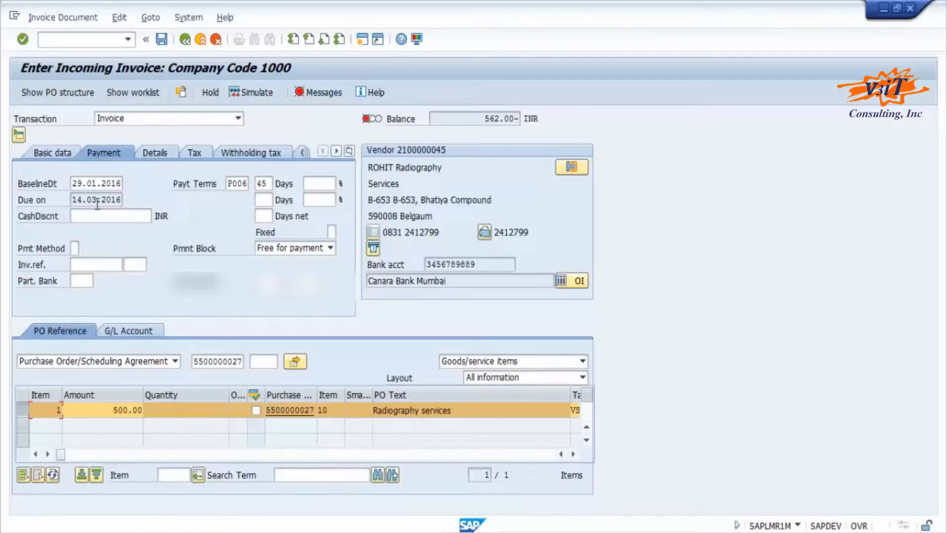
# Enter 562 INR as the gross invoice amount in the invoice's basic data.
pyautogui.click(61, 155)
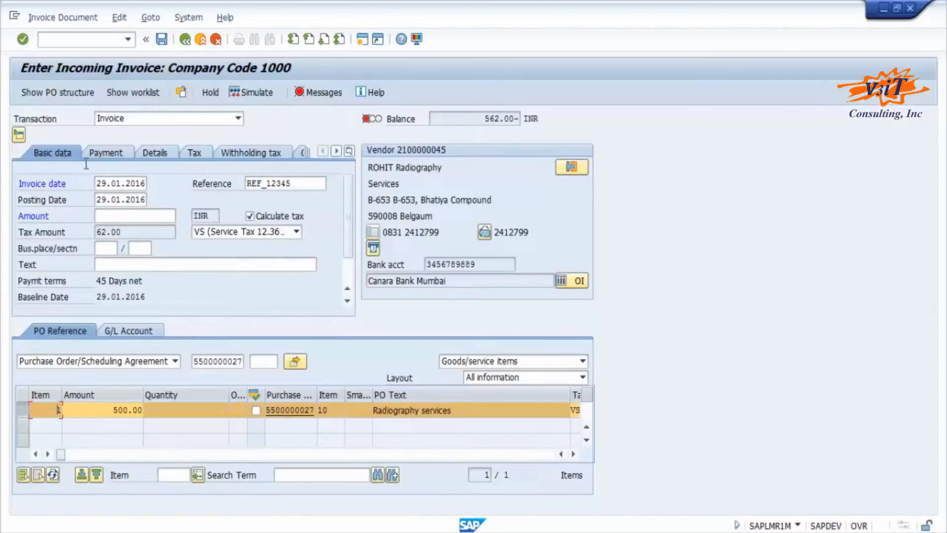
pyautogui.click(106, 217)
pyautogui.write('562')
pyautogui.click(107, 218)
pyautogui.press('Return')
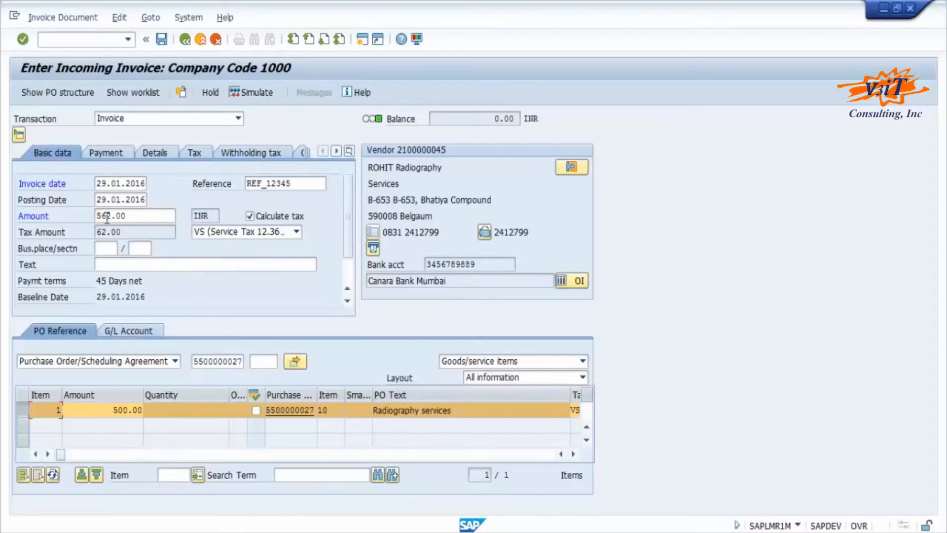
# Simulate the incoming invoice document and post it.
pyautogui.click(259, 93)
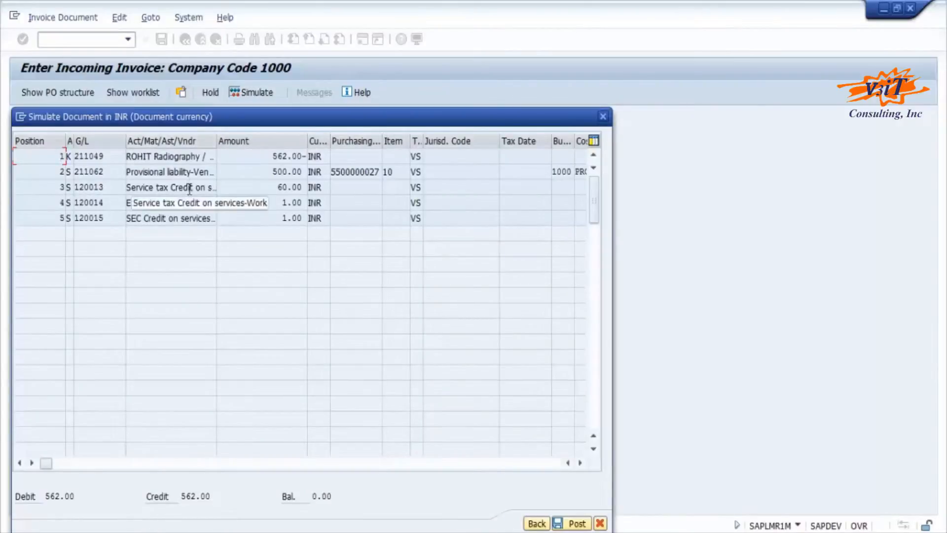
pyautogui.click(571, 525)
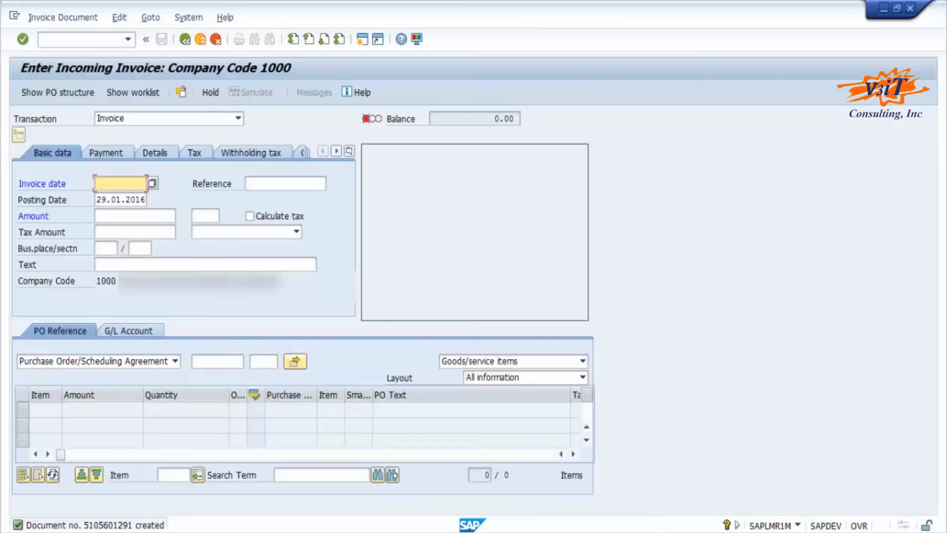
# Prepare to enter a transaction code for another transaction.
pyautogui.click(87, 43)
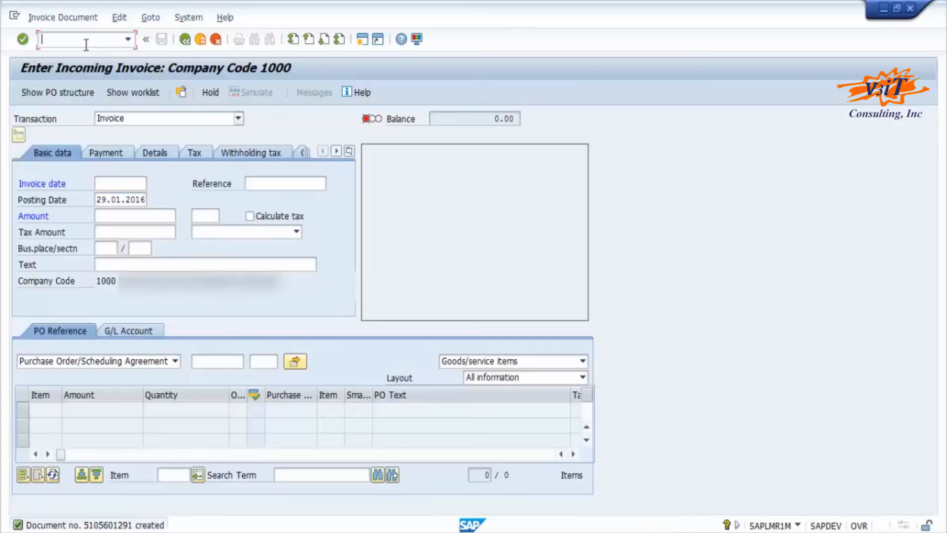